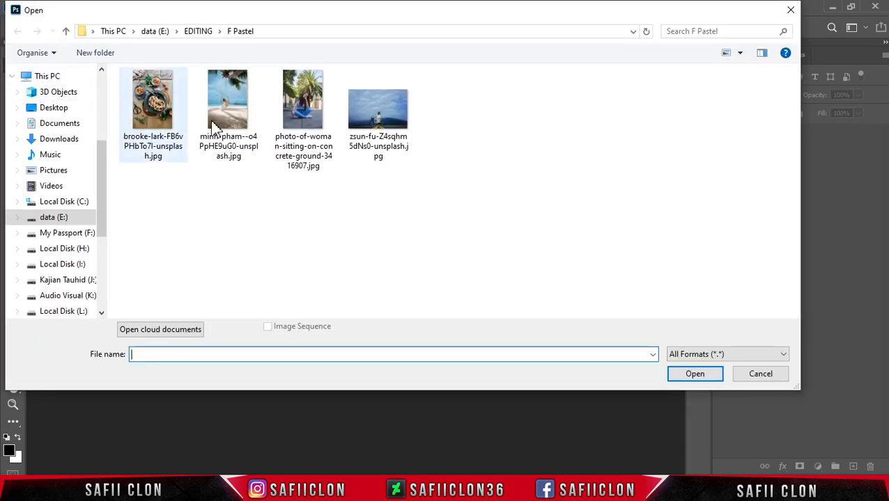
# Step: Open the overhead food photo, the first JPG in the F Pastel folder
pyautogui.click(167, 124)
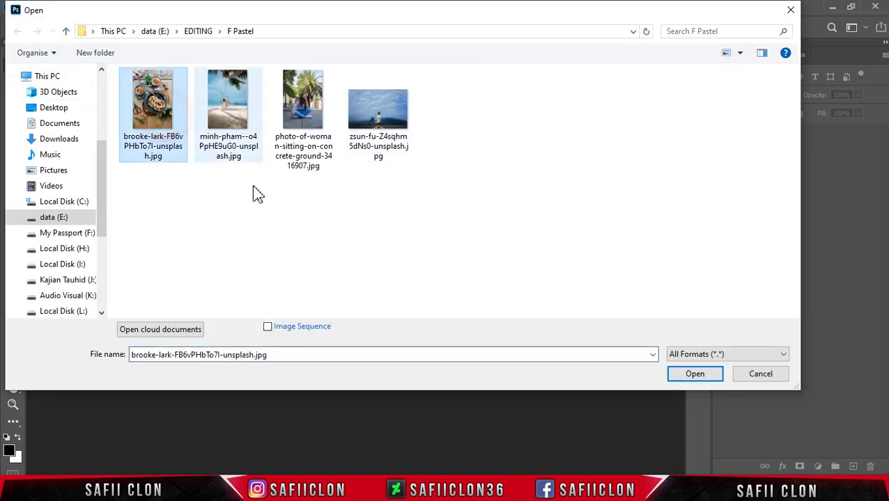
pyautogui.click(694, 374)
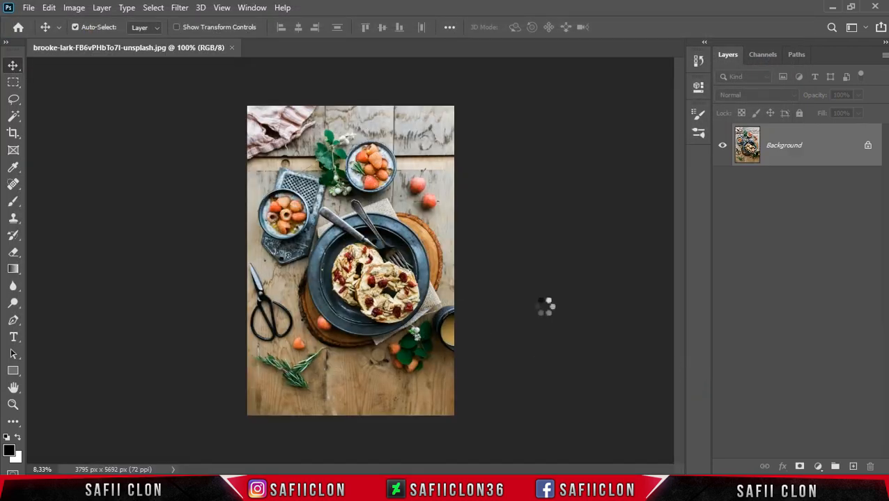
pyautogui.hotkey('ctrl', '+')
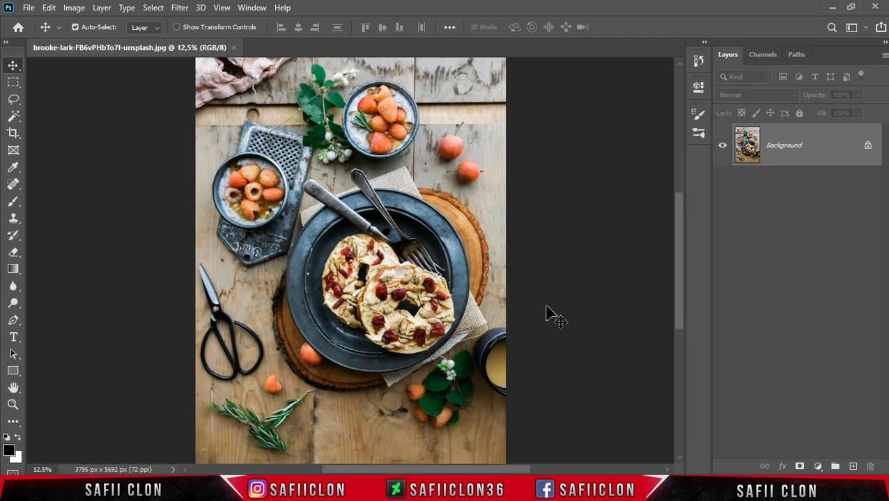
# Step: Unlock the Background layer and duplicate it under the default copy name
pyautogui.click(868, 148)
pyautogui.rightClick(813, 149)
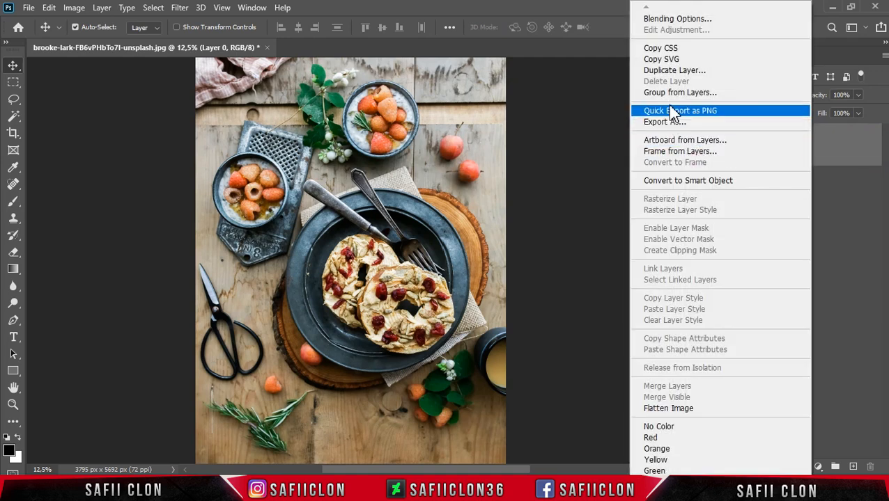
pyautogui.click(667, 70)
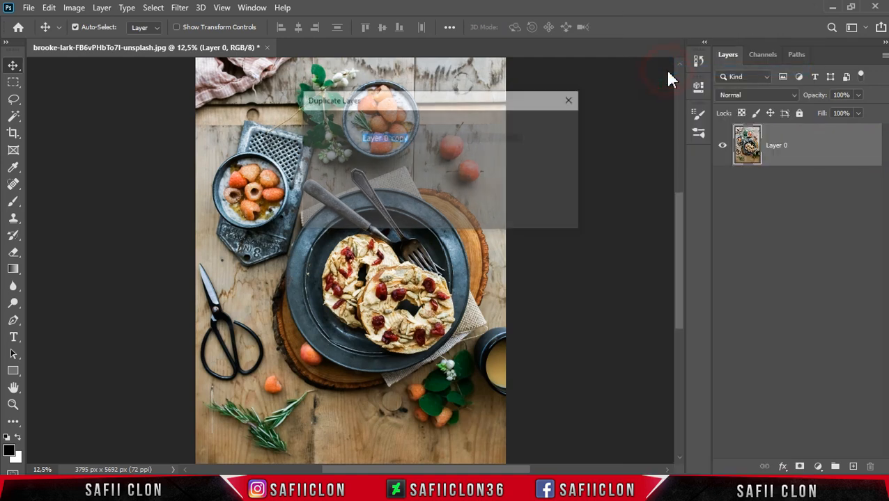
pyautogui.click(552, 126)
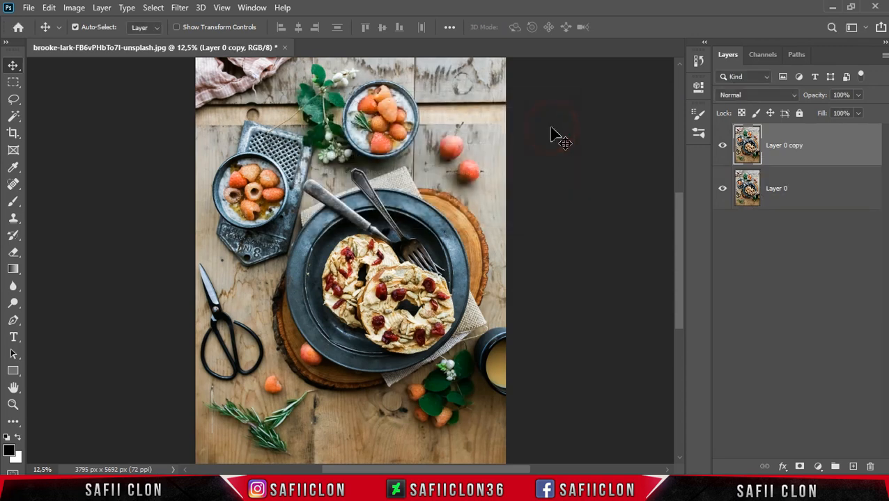
# Step: Rename the duplicated upper layer CAMERA RAW and the lower layer ORIGINAL
pyautogui.rightClick(785, 148)
pyautogui.doubleClick(785, 146)
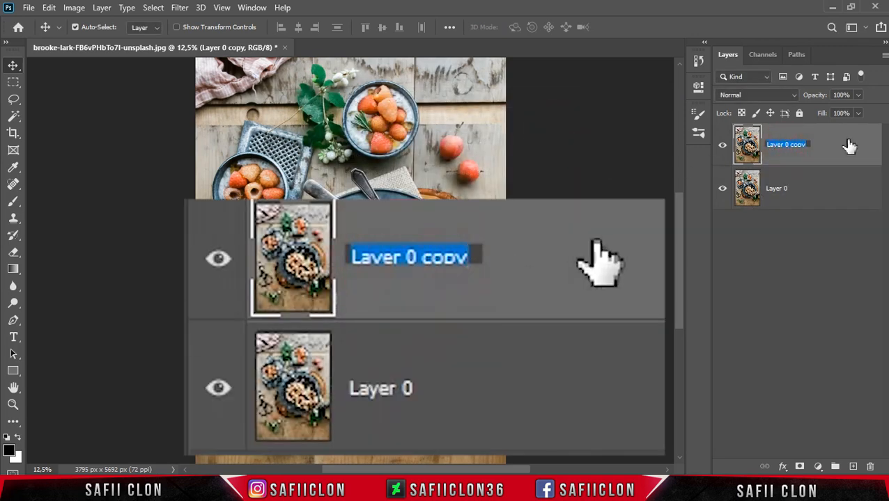
pyautogui.write('CAMERA RAW')
pyautogui.click(849, 145)
pyautogui.click(780, 193)
pyautogui.doubleClick(778, 190)
pyautogui.write('ORIGINAL')
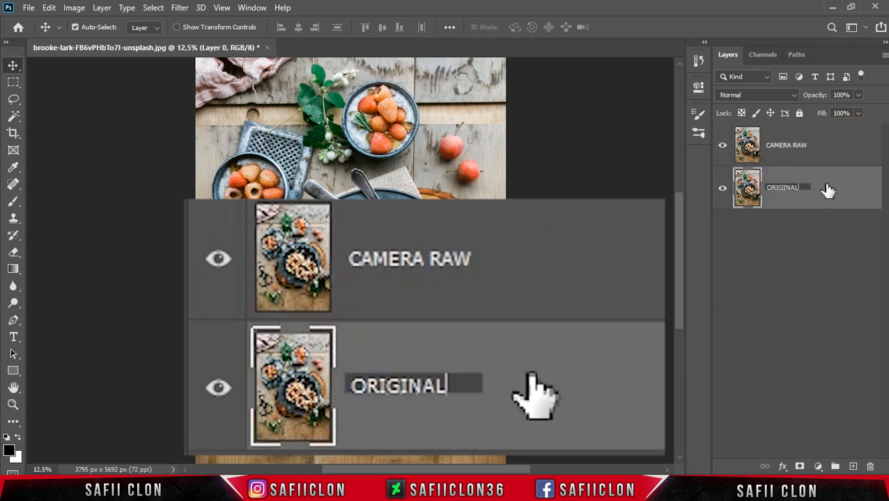
pyautogui.press('Return')
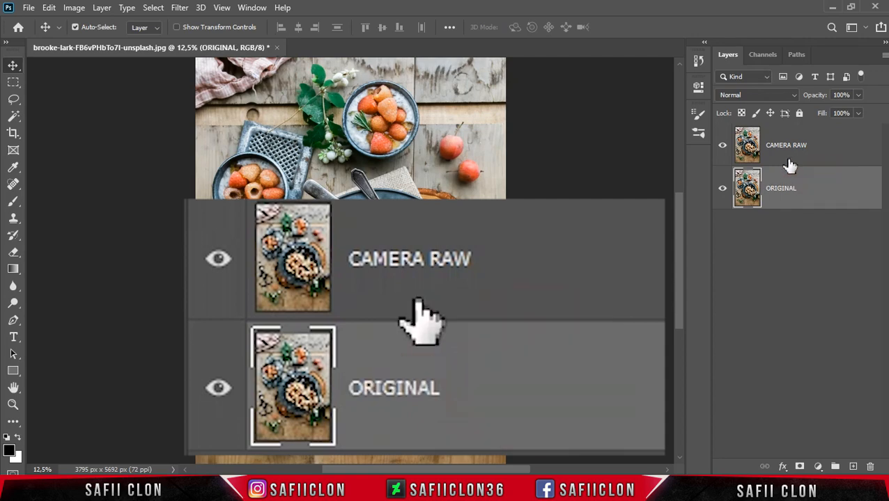
# Step: Convert the CAMERA RAW layer to a smart object and open the Camera Raw Filter on it
pyautogui.click(820, 149)
pyautogui.rightClick(820, 148)
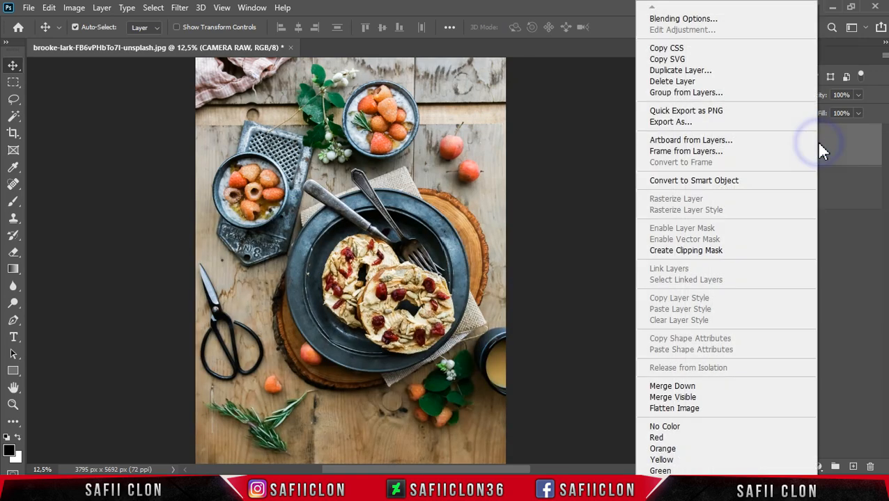
pyautogui.click(679, 183)
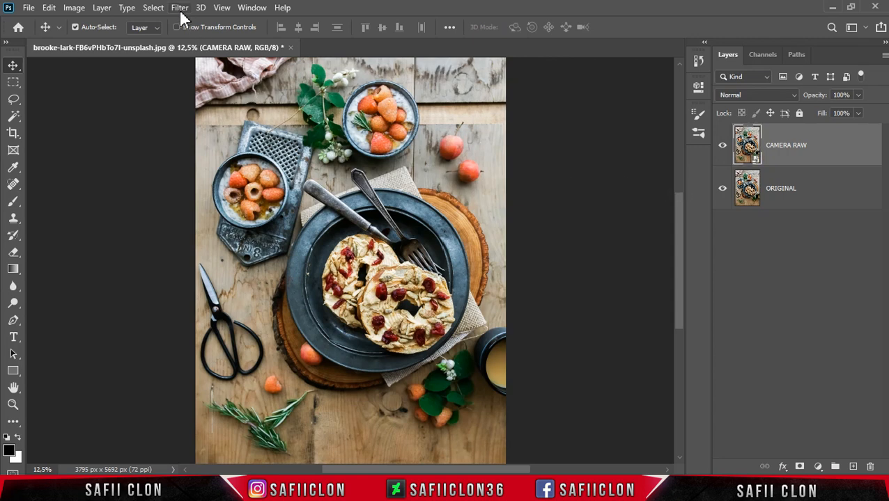
pyautogui.click(179, 8)
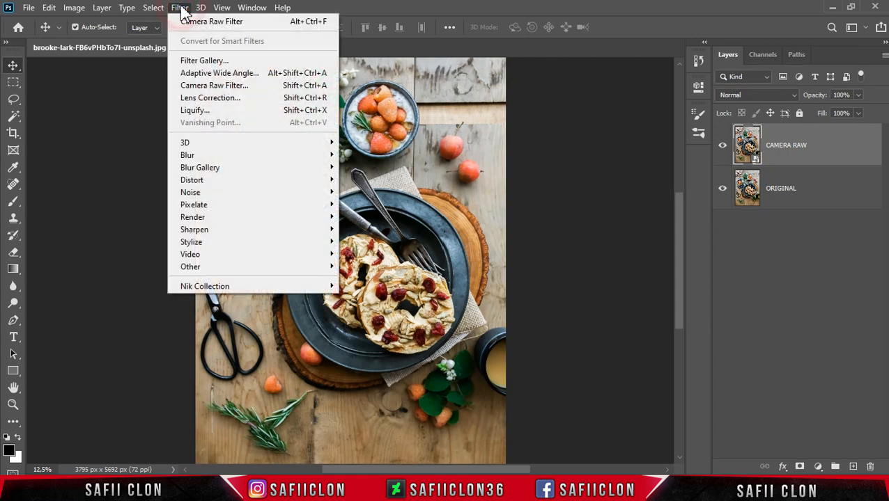
pyautogui.click(211, 86)
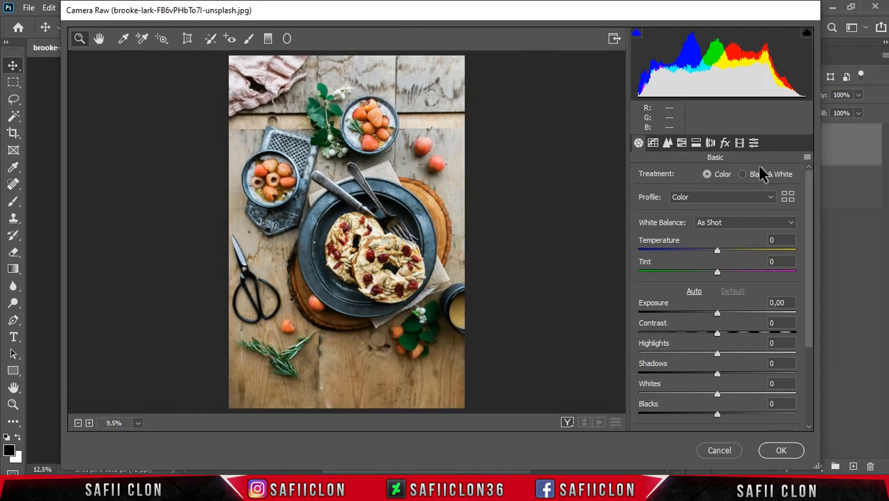
# Step: Set Temperature to +20, Tint to +13, Exposure to +0,15 and Contrast to -20 in the Basic adjustments
pyautogui.scroll(-3, 810, 230)
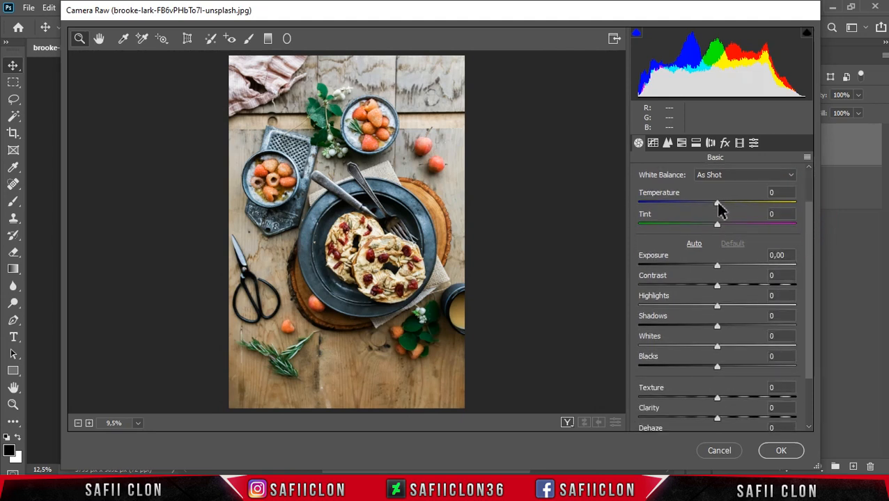
pyautogui.moveTo(719, 207); pyautogui.dragTo(726, 224)
pyautogui.moveTo(718, 268); pyautogui.dragTo(703, 291)
pyautogui.click(717, 287)
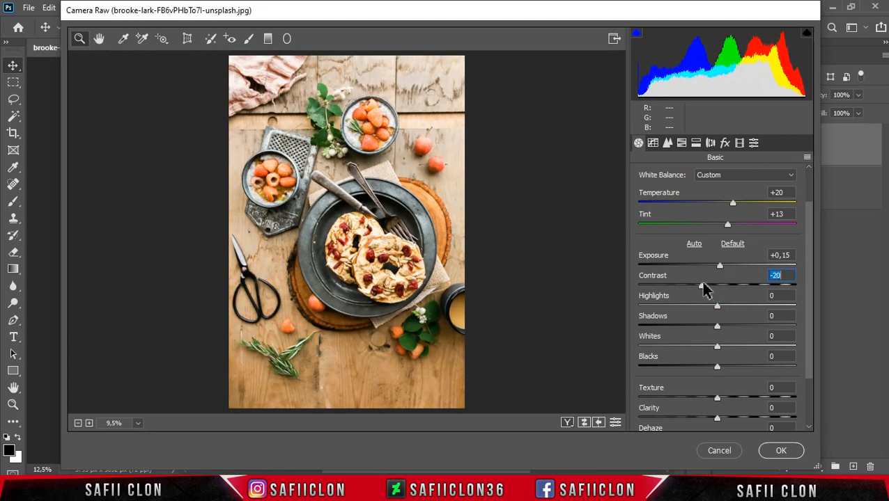
# Step: Set Highlights to -38, Shadows to +66, Whites to -51 and Blacks to +18
pyautogui.moveTo(718, 310); pyautogui.dragTo(769, 324)
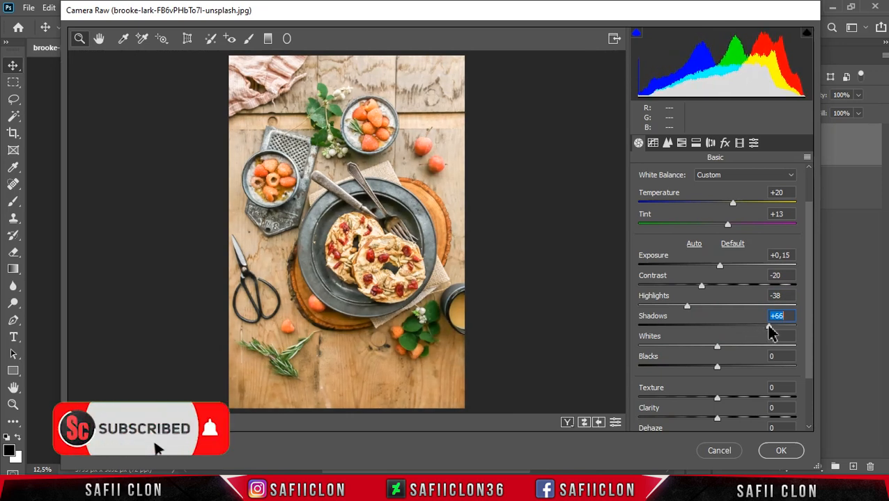
pyautogui.moveTo(717, 347); pyautogui.dragTo(676, 349)
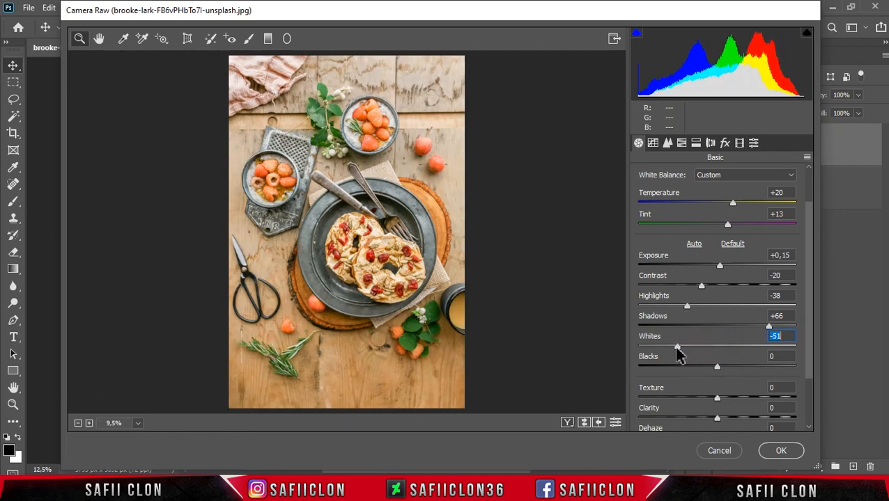
pyautogui.moveTo(808, 351); pyautogui.dragTo(808, 393)
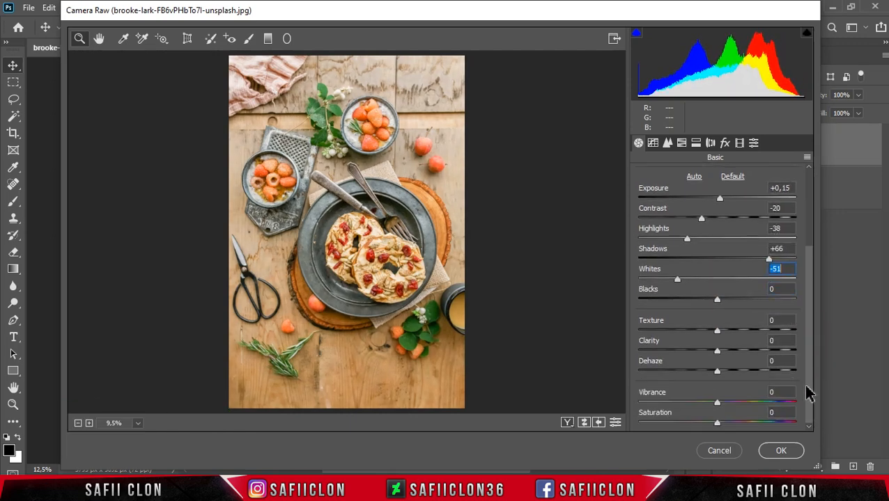
pyautogui.moveTo(718, 300); pyautogui.dragTo(730, 301)
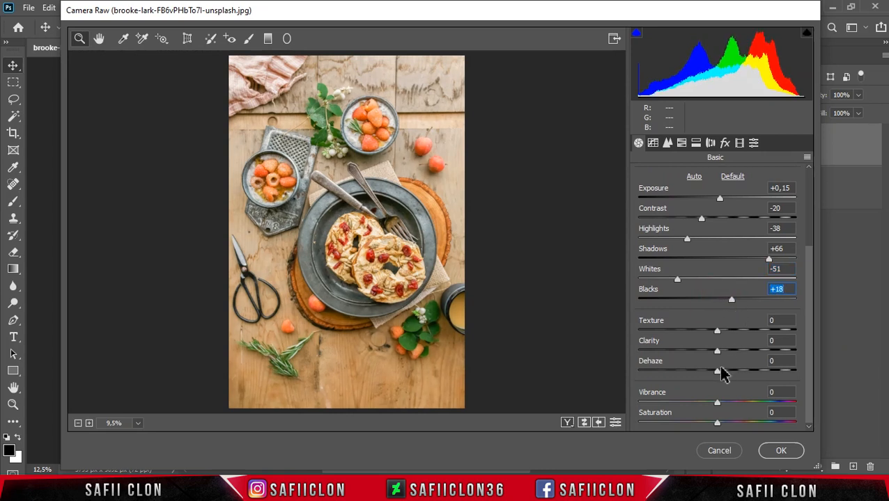
# Step: Set Dehaze to -15, Vibrance to -12 and Saturation to -9
pyautogui.moveTo(718, 371); pyautogui.dragTo(705, 373)
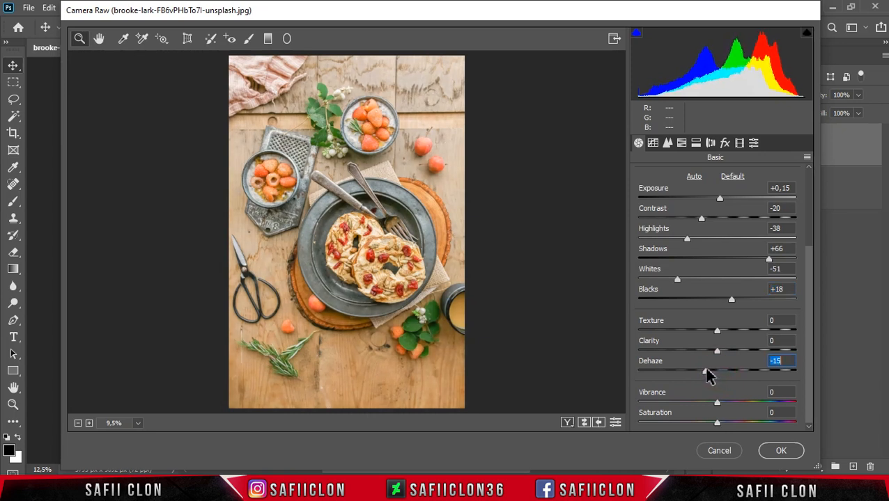
pyautogui.moveTo(717, 403); pyautogui.dragTo(708, 404)
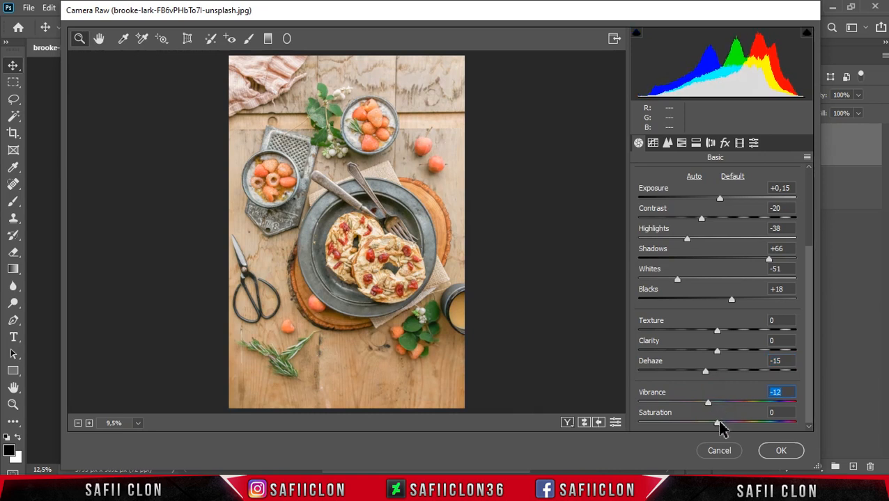
pyautogui.moveTo(715, 420); pyautogui.dragTo(710, 422)
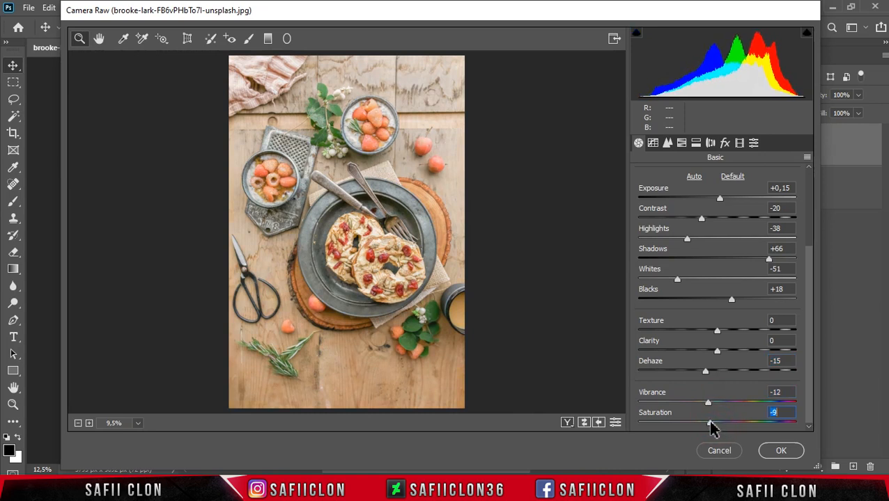
# Step: Add a midtone point to the RGB point tone curve with input 129 and output 127
pyautogui.click(653, 143)
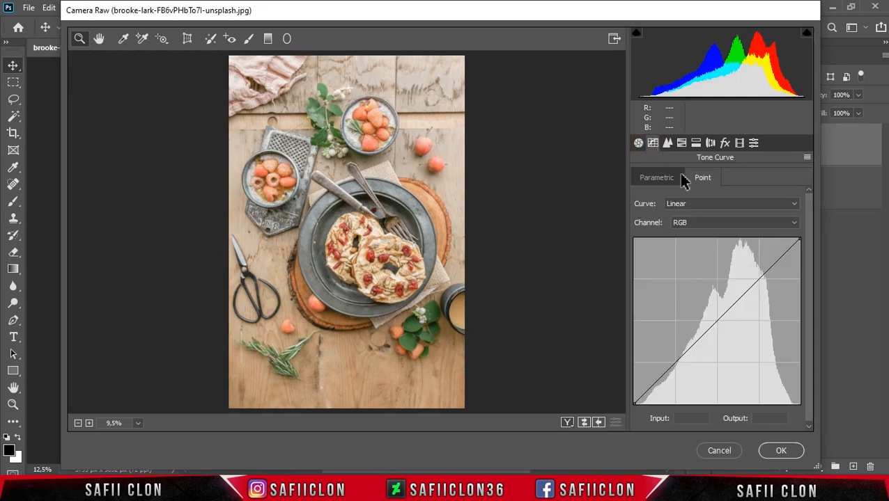
pyautogui.click(705, 178)
pyautogui.click(736, 231)
pyautogui.click(724, 238)
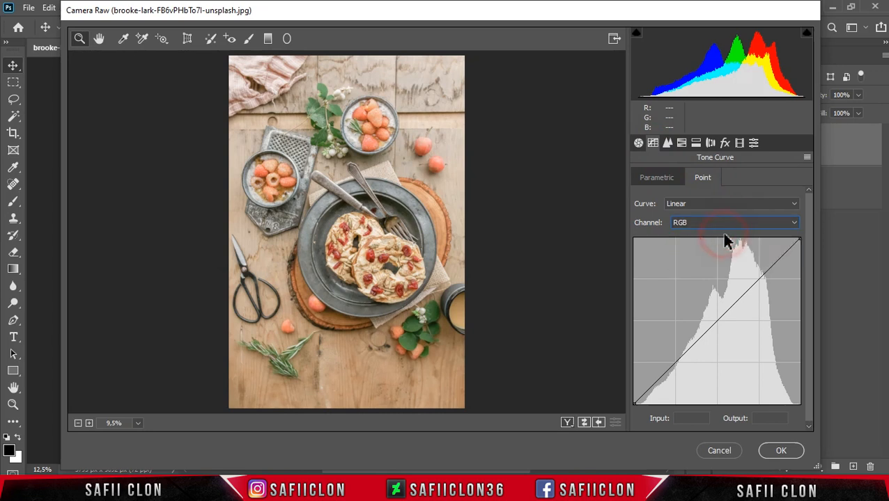
pyautogui.click(716, 322)
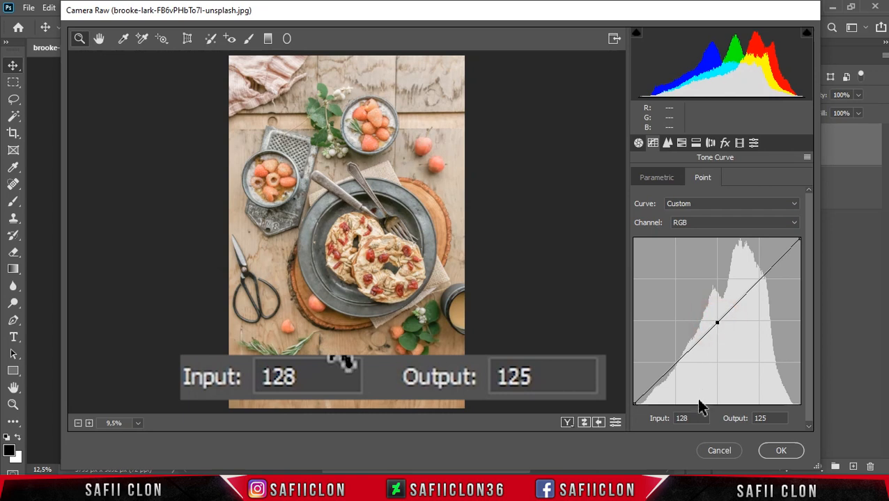
pyautogui.doubleClick(687, 418)
pyautogui.write('129')
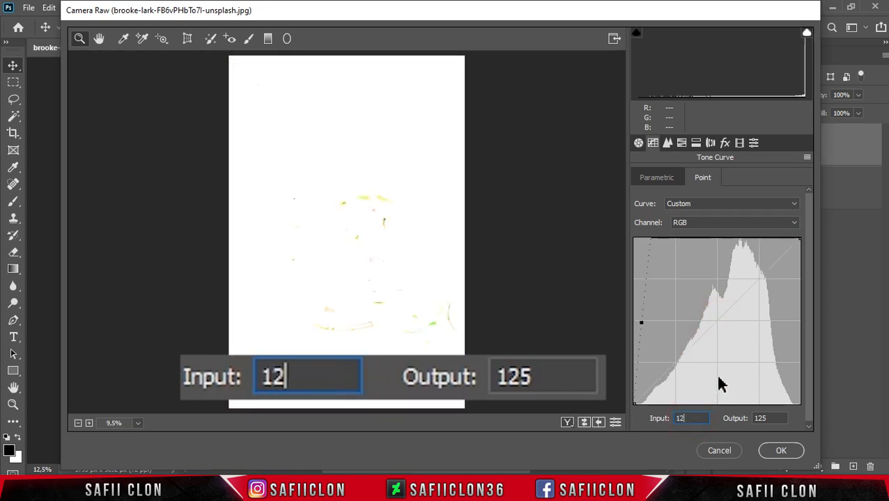
pyautogui.doubleClick(760, 419)
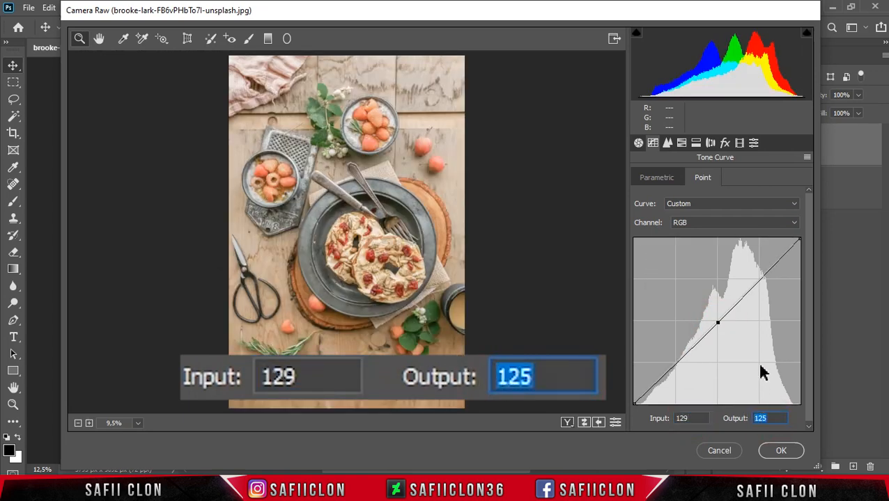
pyautogui.write('127')
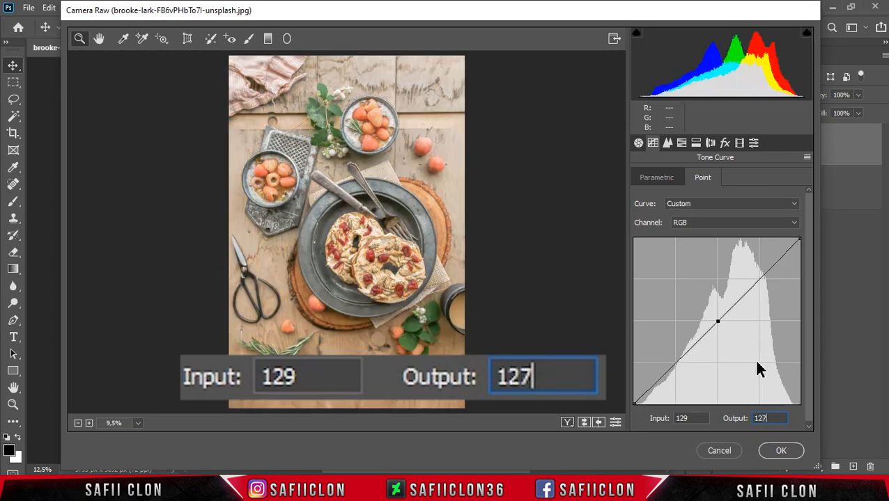
# Step: Add a shadow point to the RGB tone curve with input 64 and output 59
pyautogui.click(681, 357)
pyautogui.doubleClick(680, 418)
pyautogui.write('64')
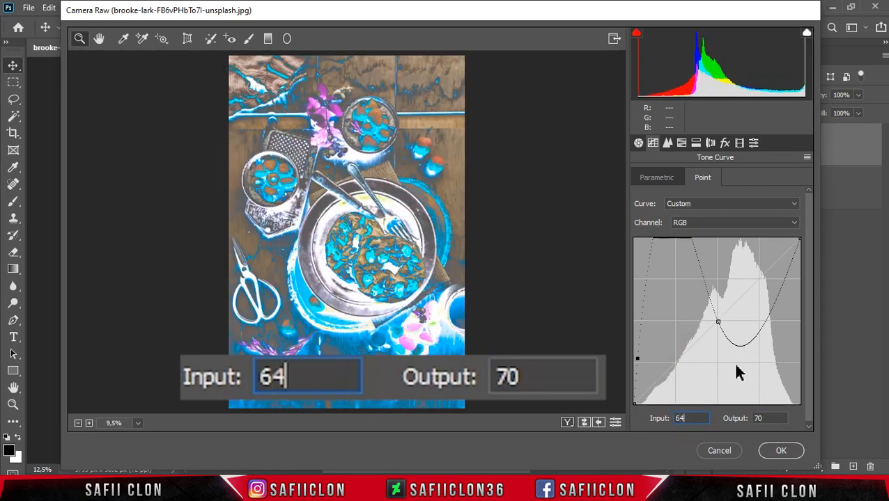
pyautogui.doubleClick(759, 417)
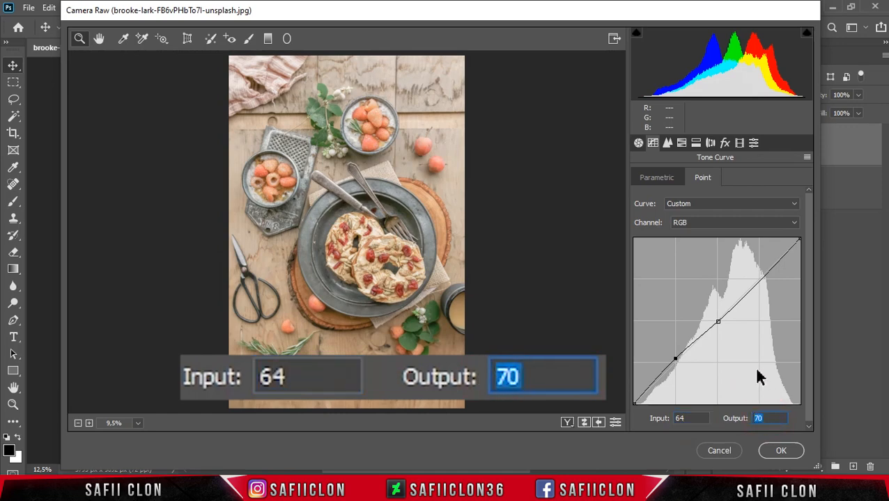
pyautogui.write('59')
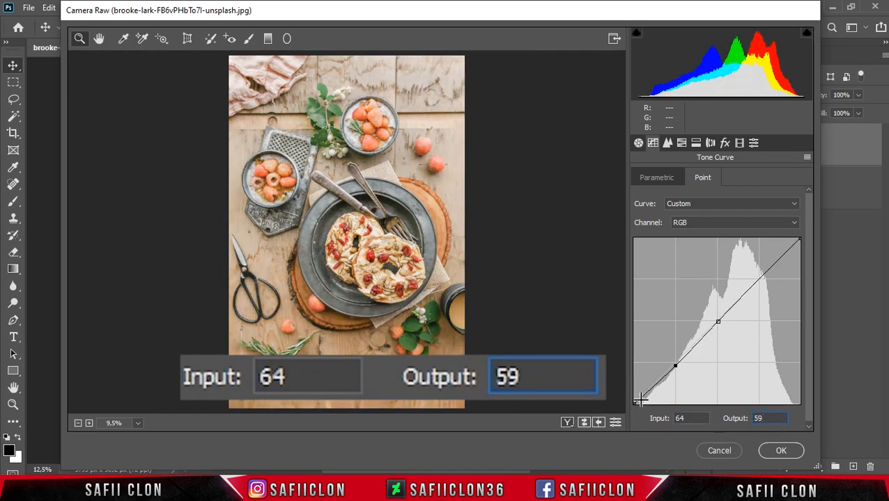
# Step: Set the RGB tone curve's black endpoint to input 0 and output 15
pyautogui.click(638, 402)
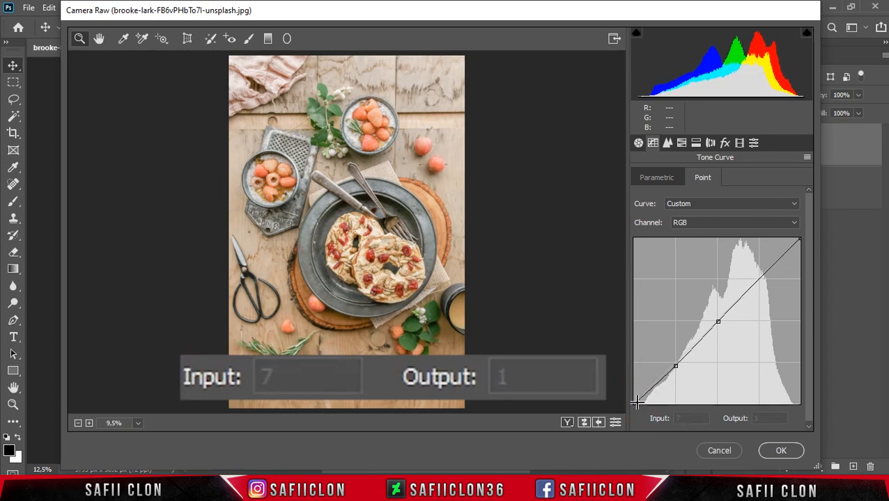
pyautogui.click(635, 404)
pyautogui.click(674, 419)
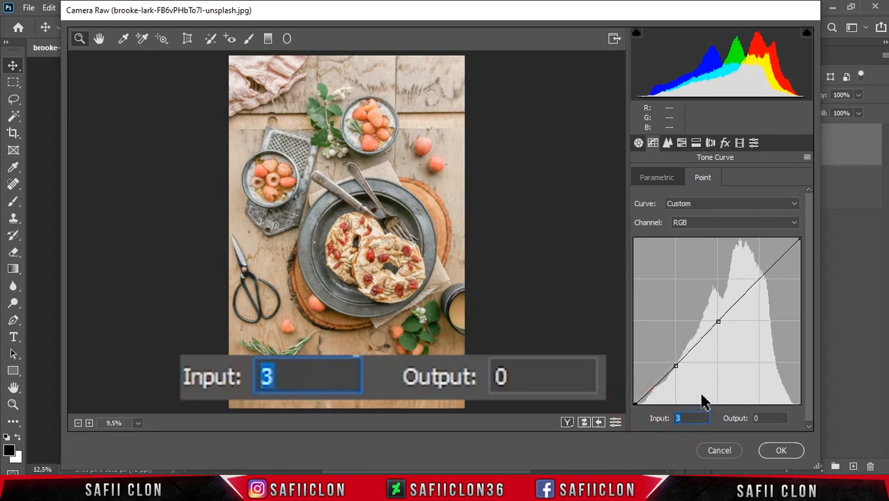
pyautogui.write('0')
pyautogui.click(763, 418)
pyautogui.write('15')
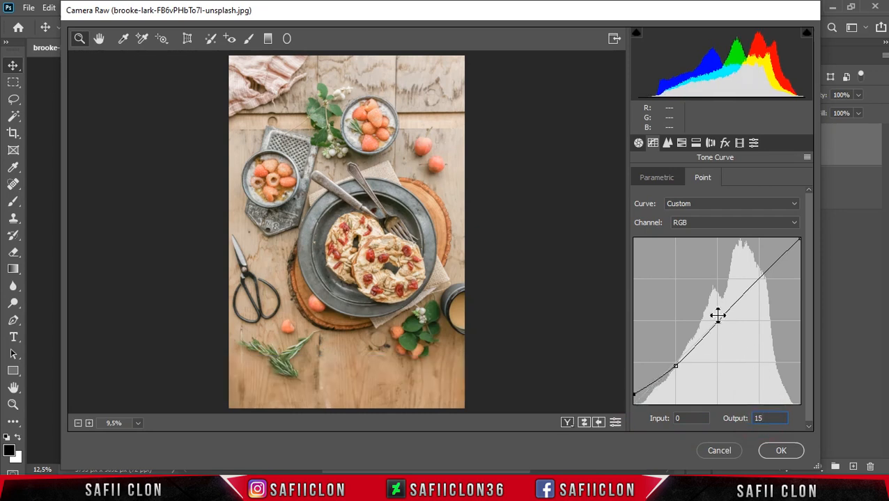
# Step: Set Sharpening Amount to 31 and the noise reduction to Luminance 14, Color 5, Color Detail 55 and Color Smoothness 47
pyautogui.click(667, 142)
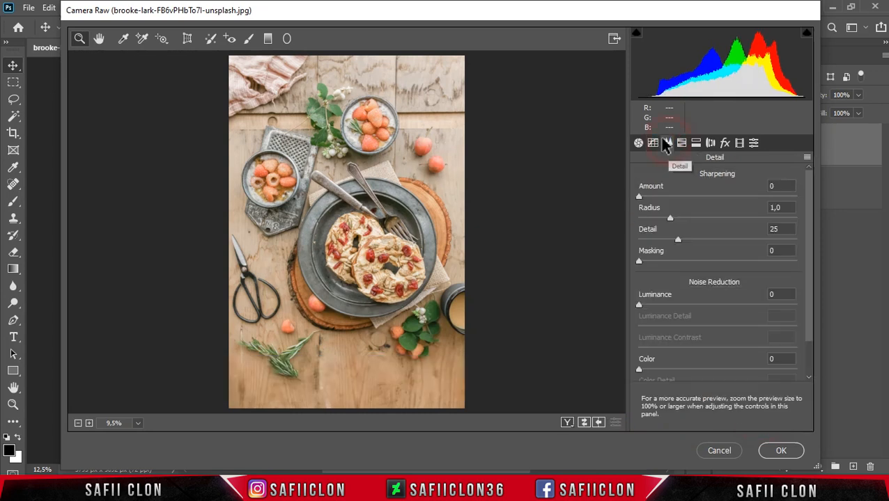
pyautogui.moveTo(639, 197); pyautogui.dragTo(671, 200)
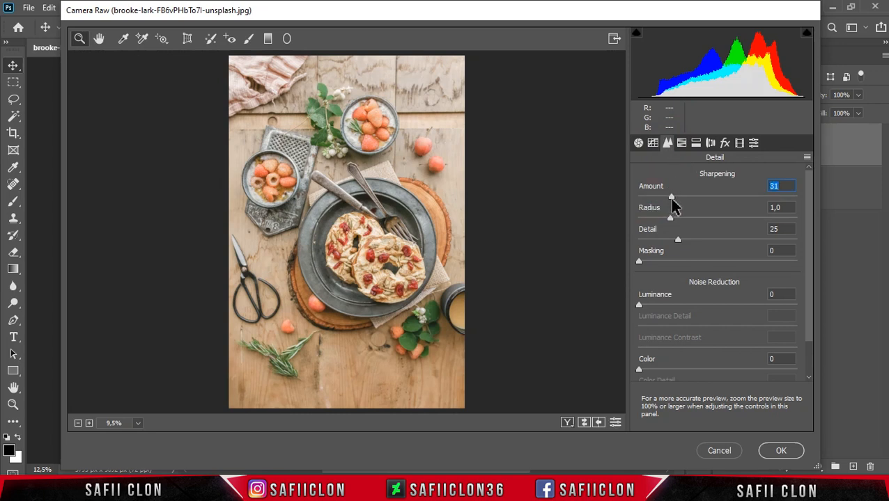
pyautogui.moveTo(638, 307); pyautogui.dragTo(661, 306)
pyautogui.moveTo(811, 302); pyautogui.dragTo(812, 351)
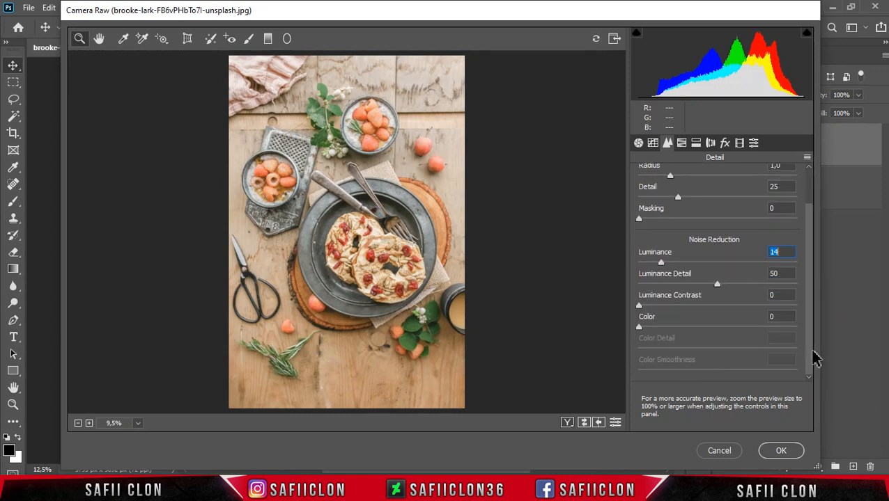
pyautogui.moveTo(638, 327); pyautogui.dragTo(647, 329)
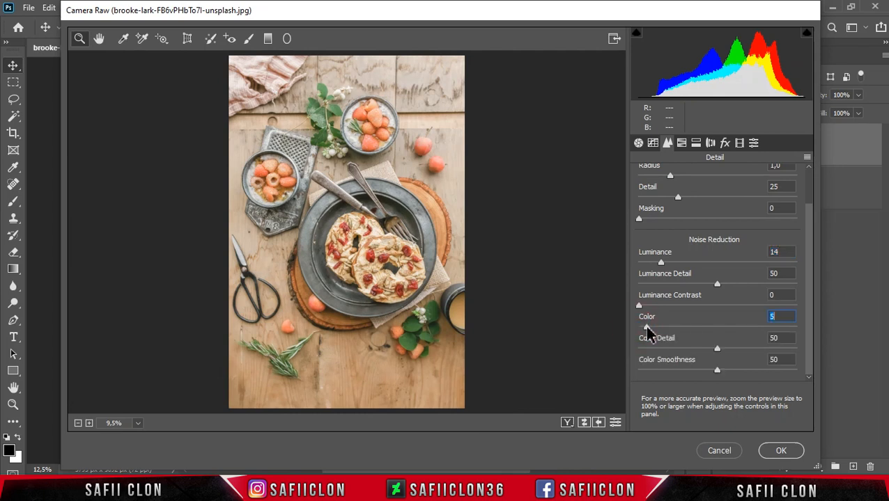
pyautogui.moveTo(718, 350); pyautogui.dragTo(711, 371)
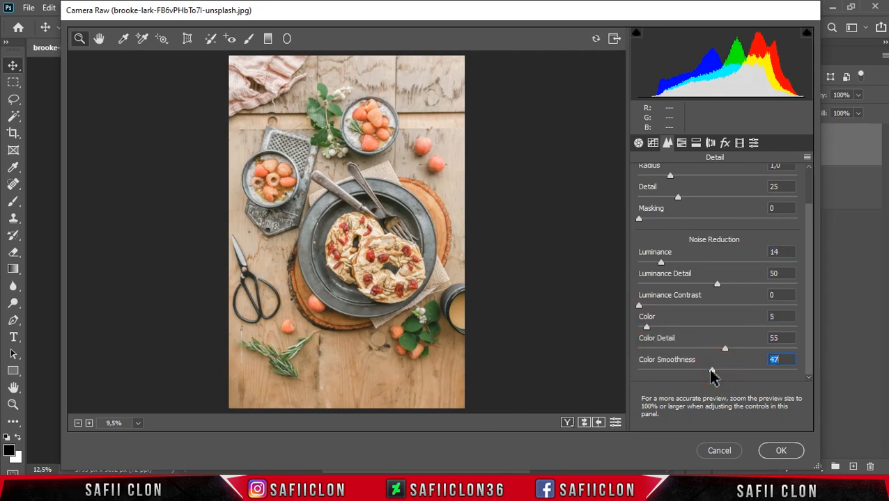
# Step: Shift the HSL hues: Reds +56, Oranges -27, Yellows -75, Greens -85, Aquas -100 and Blues -60
pyautogui.click(681, 143)
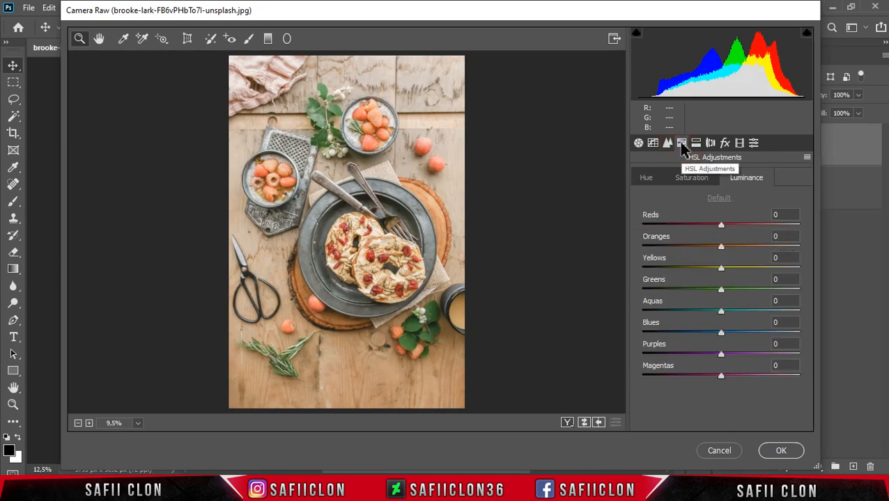
pyautogui.click(646, 181)
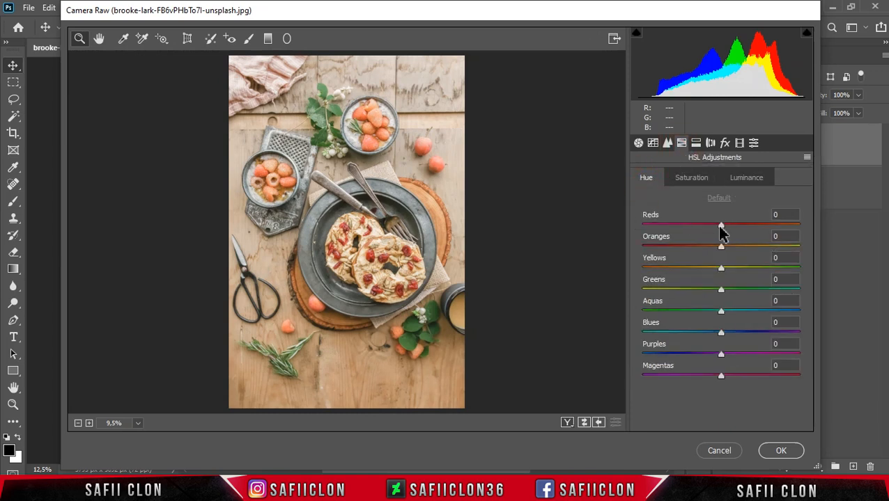
pyautogui.moveTo(727, 222); pyautogui.dragTo(735, 223)
pyautogui.moveTo(721, 248); pyautogui.dragTo(705, 249)
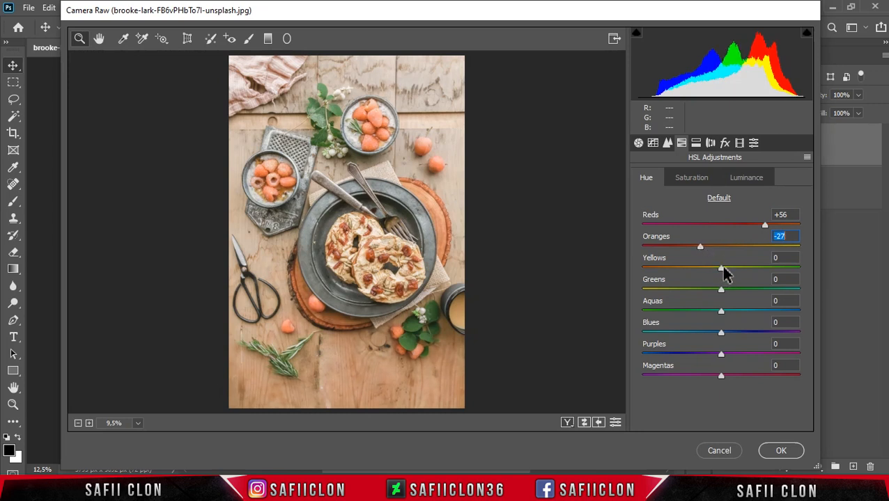
pyautogui.moveTo(722, 273); pyautogui.dragTo(665, 273)
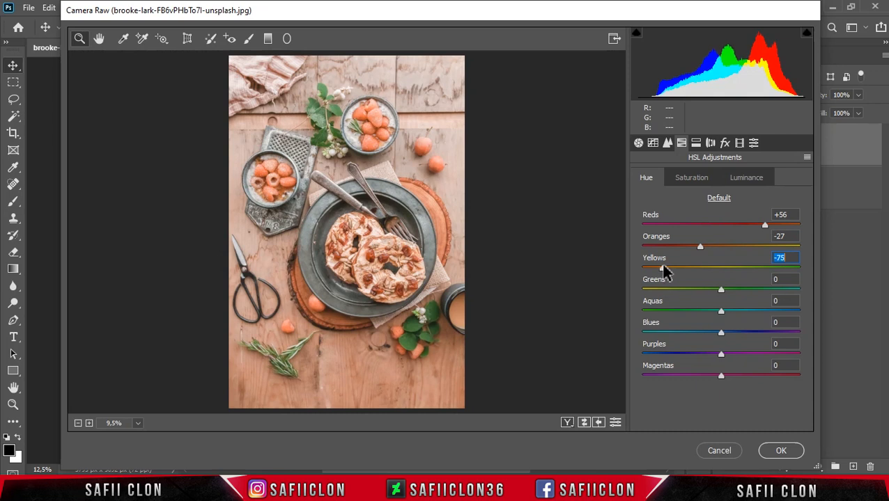
pyautogui.moveTo(723, 292); pyautogui.dragTo(673, 296)
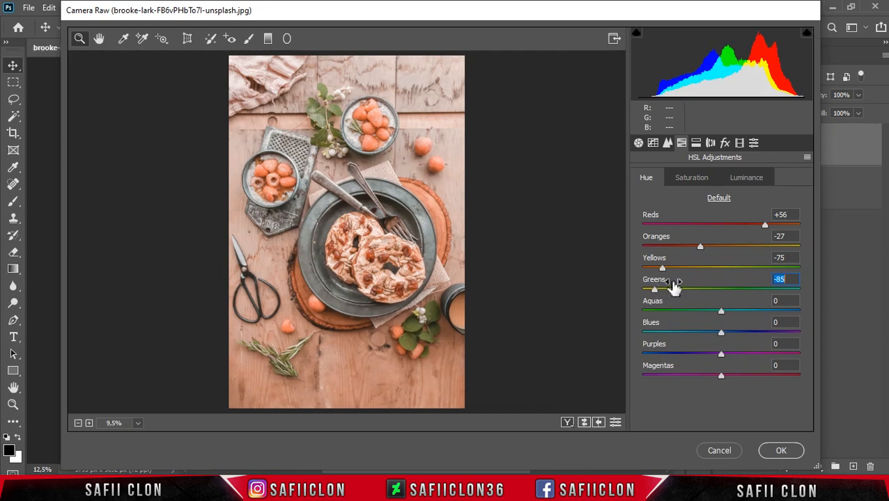
pyautogui.moveTo(721, 312); pyautogui.dragTo(643, 311)
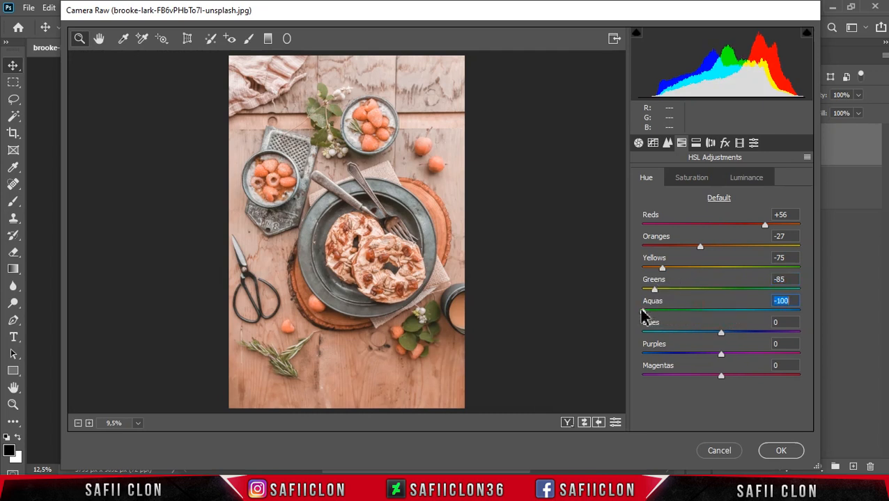
pyautogui.moveTo(719, 335); pyautogui.dragTo(669, 332)
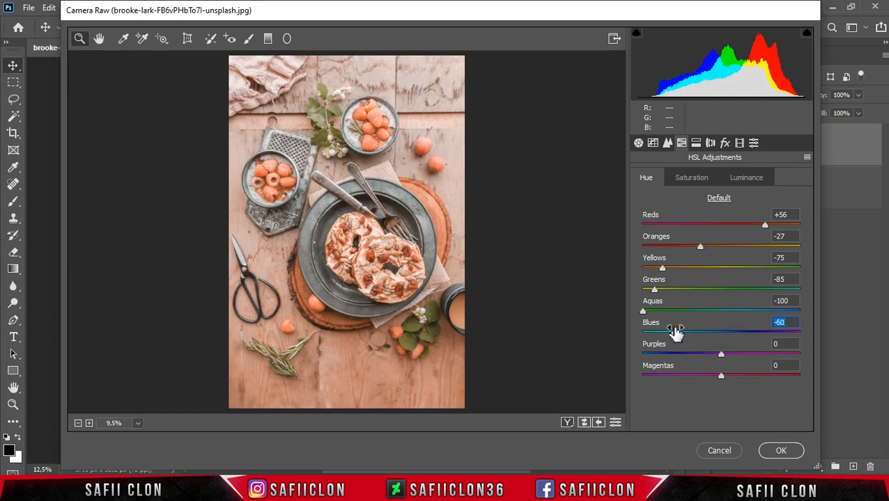
# Step: Adjust the HSL saturation: Reds +20, Oranges -7, Greens -68, Blues -28 and Purples -60
pyautogui.click(689, 177)
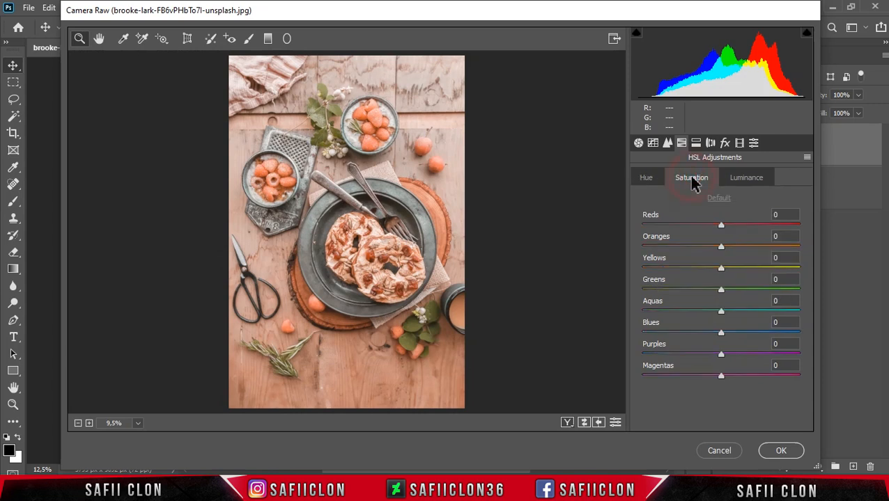
pyautogui.moveTo(721, 229); pyautogui.dragTo(718, 246)
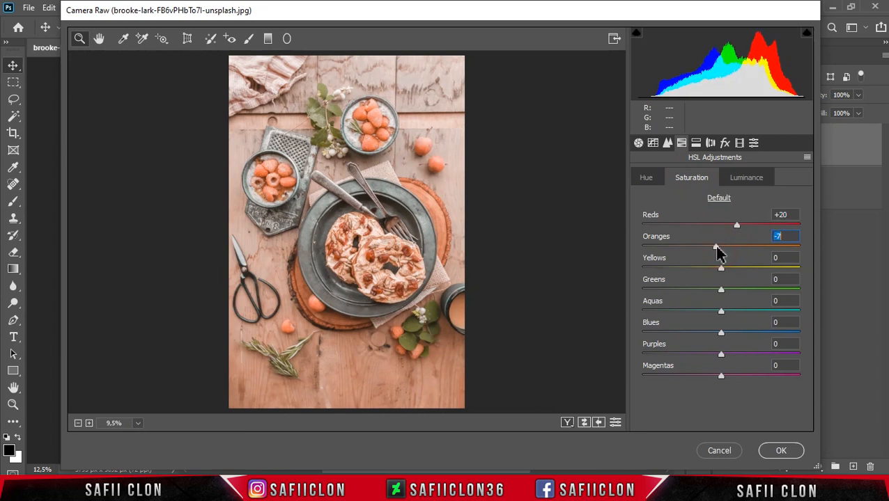
pyautogui.moveTo(720, 291); pyautogui.dragTo(692, 295)
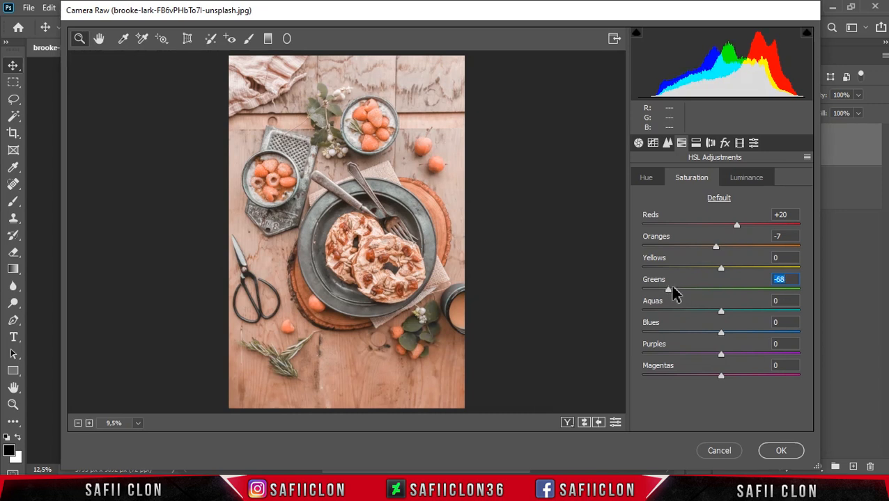
pyautogui.moveTo(721, 337); pyautogui.dragTo(702, 337)
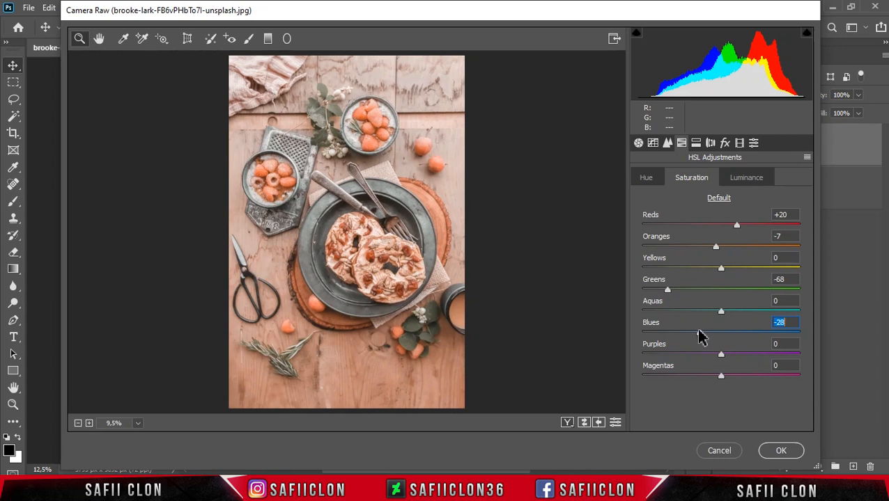
pyautogui.moveTo(720, 356); pyautogui.dragTo(674, 357)
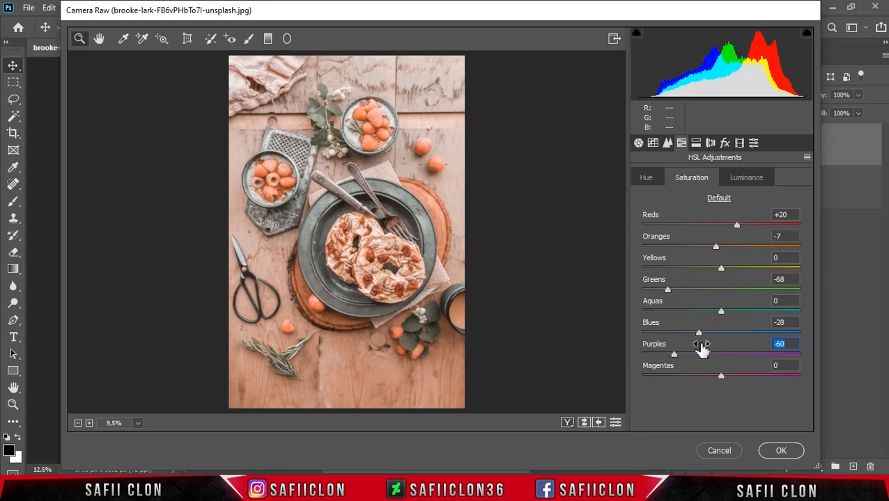
# Step: Raise the HSL luminance of Oranges to +8 and Greens to +15
pyautogui.click(755, 182)
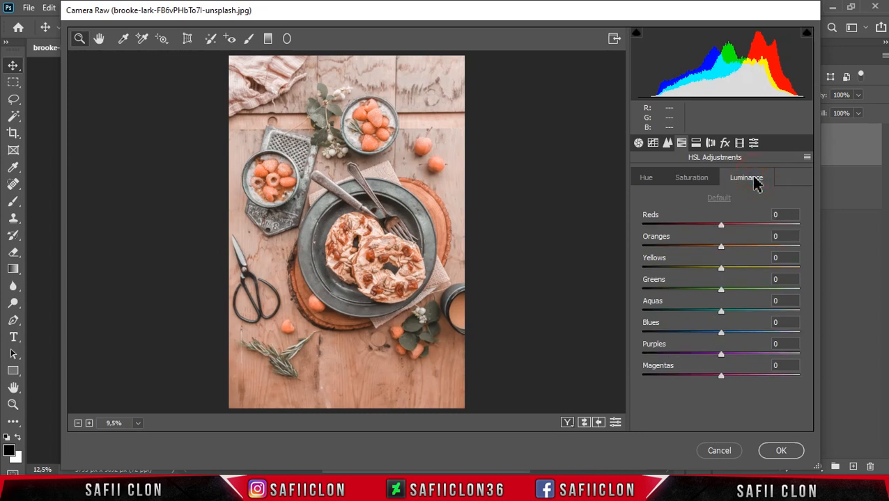
pyautogui.moveTo(724, 254); pyautogui.dragTo(729, 256)
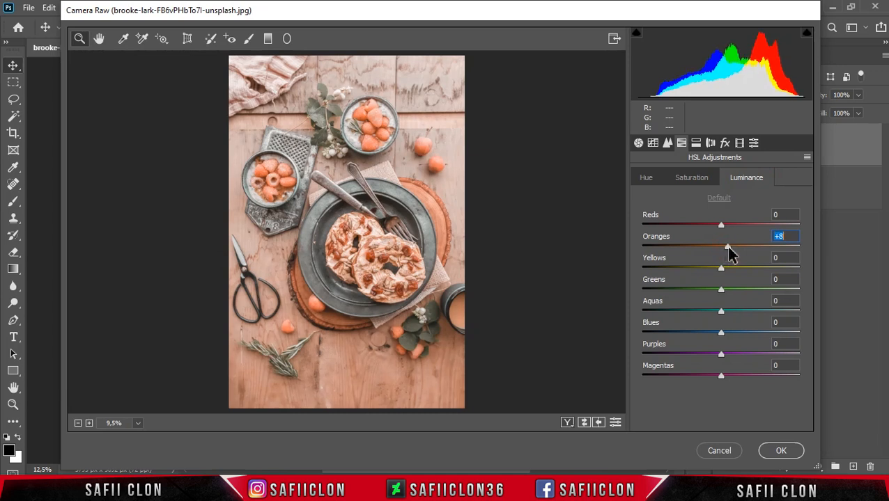
pyautogui.moveTo(720, 290); pyautogui.dragTo(734, 295)
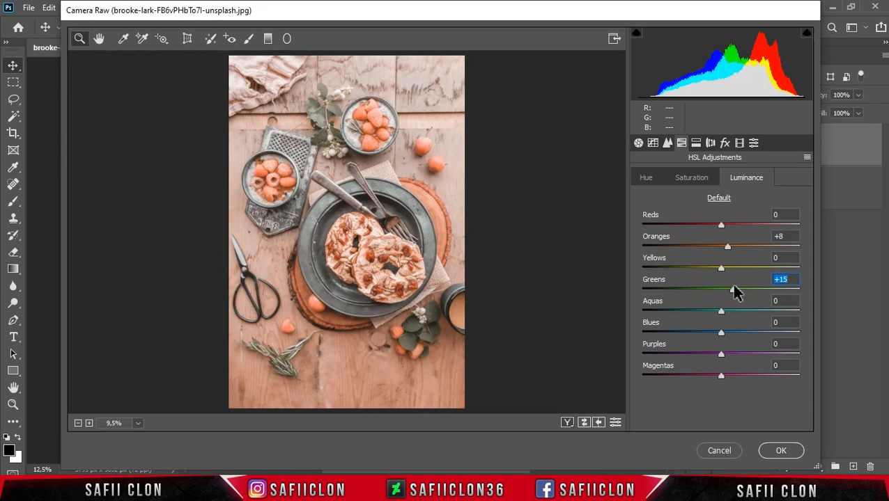
# Step: Apply split toning with highlights at hue 53 and saturation 8, and shadows at hue 150 and saturation 6
pyautogui.click(696, 144)
pyautogui.moveTo(643, 196); pyautogui.dragTo(663, 200)
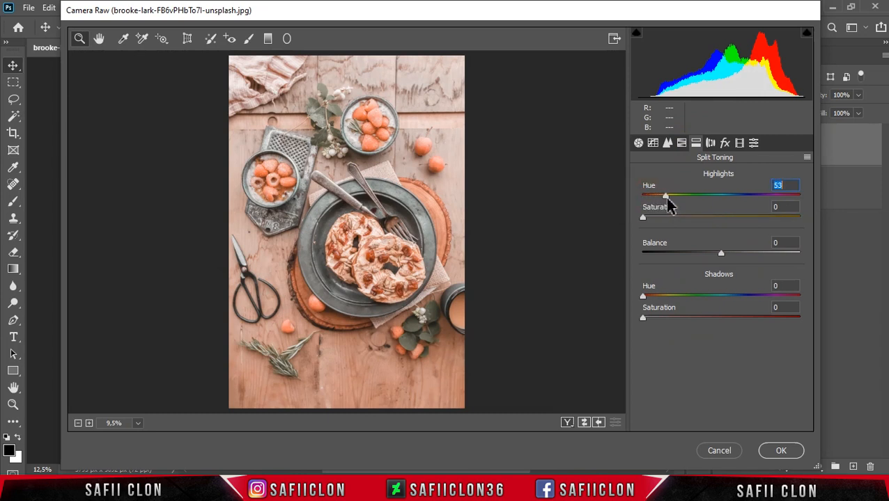
pyautogui.click(643, 217)
pyautogui.moveTo(643, 219); pyautogui.dragTo(652, 219)
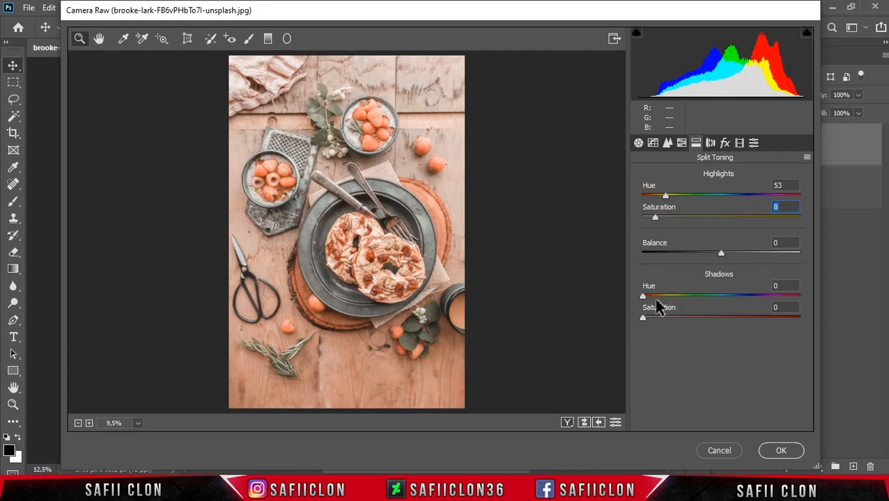
pyautogui.moveTo(644, 296); pyautogui.dragTo(708, 299)
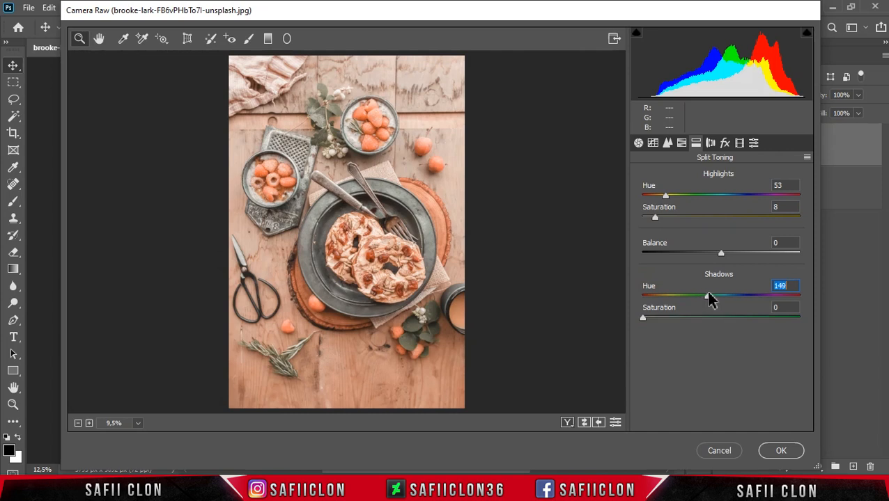
pyautogui.moveTo(643, 318); pyautogui.dragTo(654, 317)
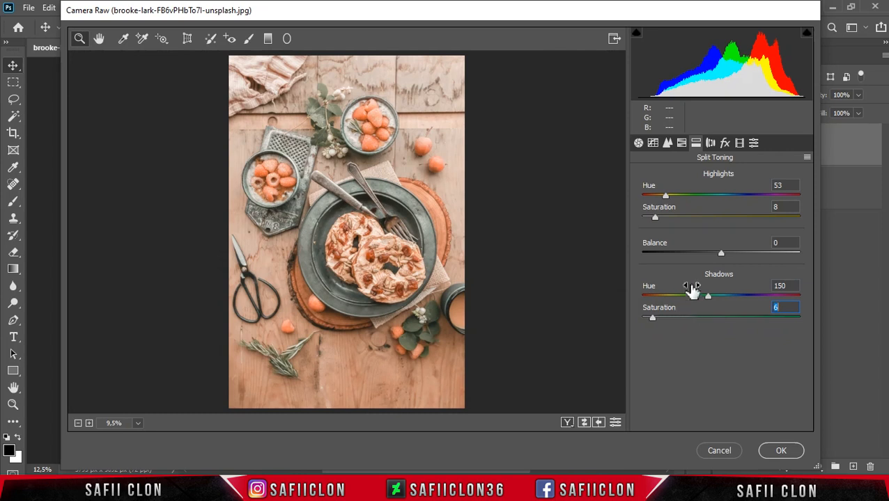
# Step: Set the Green Primary hue in the camera calibration to +19
pyautogui.click(739, 143)
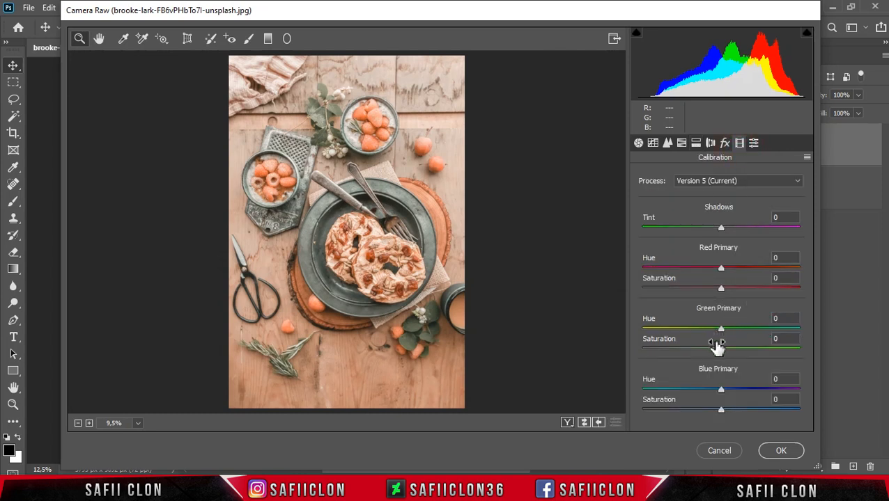
pyautogui.moveTo(721, 330); pyautogui.dragTo(735, 334)
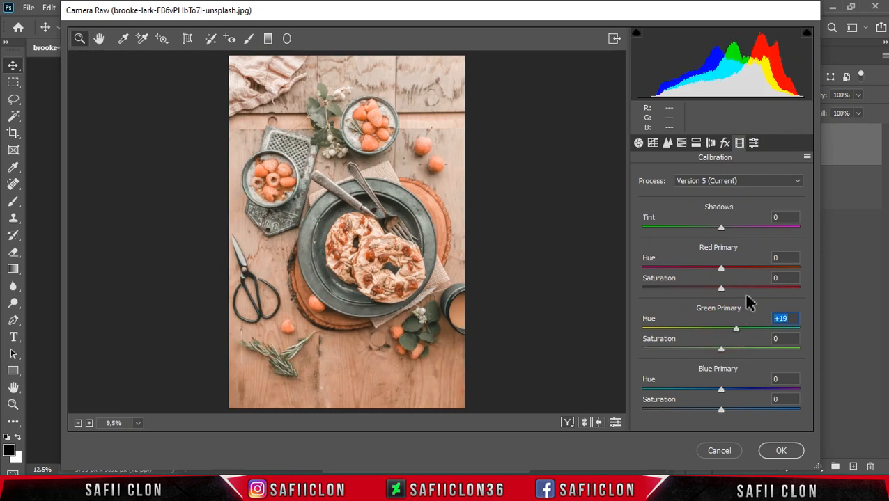
# Step: Cycle through the before and after preview layouts, and apply the Camera Raw adjustments to the layer
pyautogui.click(566, 423)
pyautogui.click(566, 423)
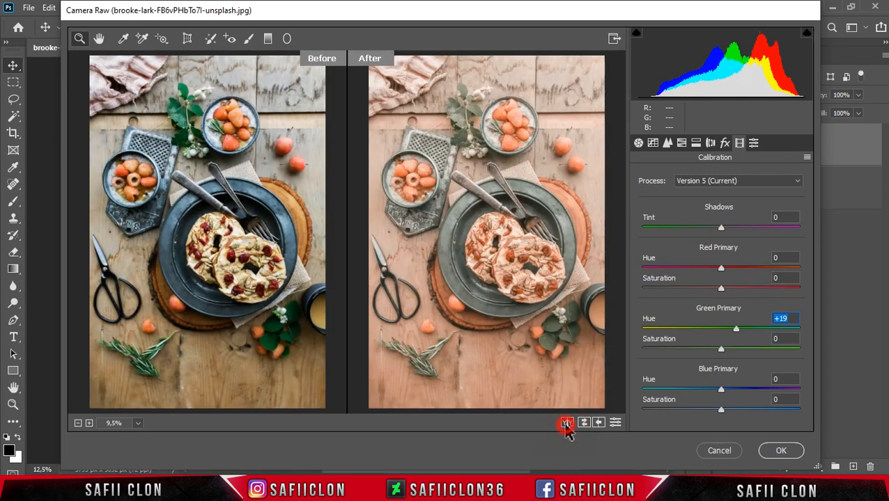
pyautogui.click(566, 423)
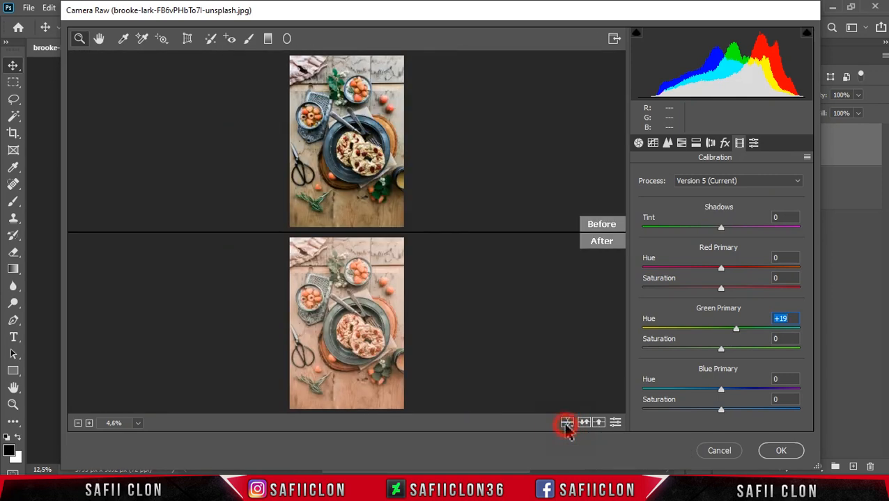
pyautogui.click(566, 423)
pyautogui.click(566, 424)
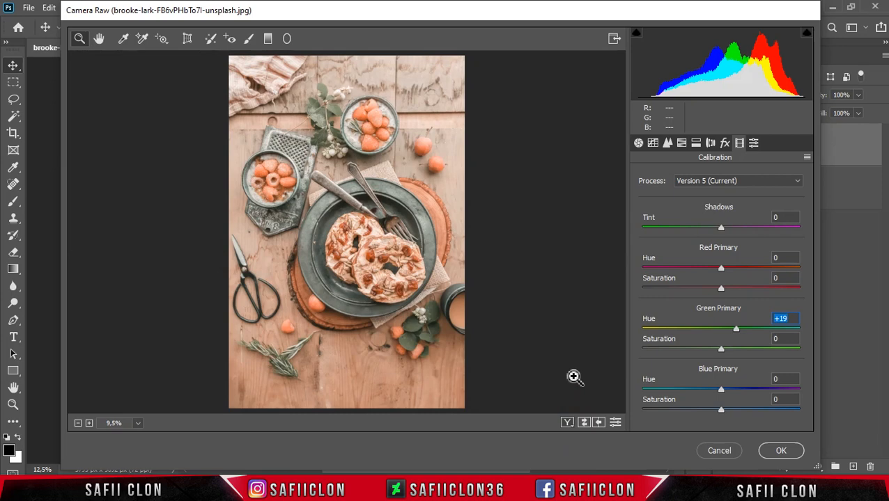
pyautogui.click(779, 449)
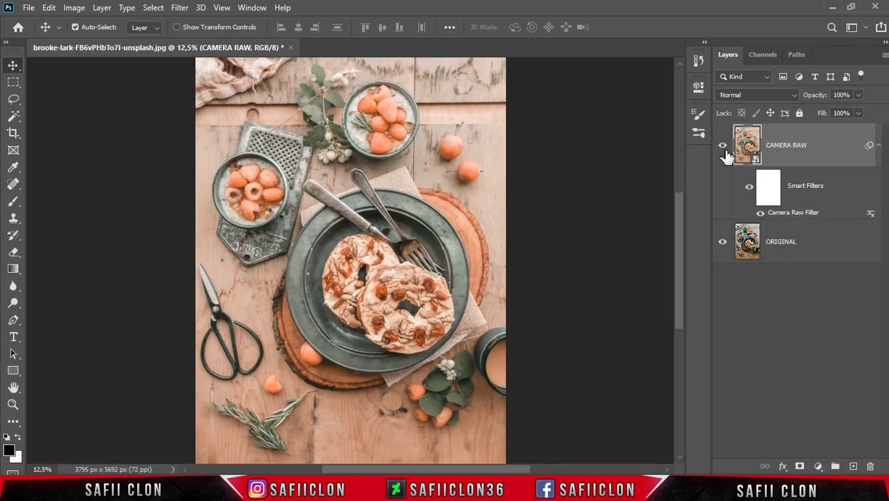
# Step: Toggle the CAMERA RAW layer's visibility to compare the edited photo with the original
pyautogui.click(722, 145)
pyautogui.click(722, 147)
pyautogui.click(722, 148)
pyautogui.click(722, 148)
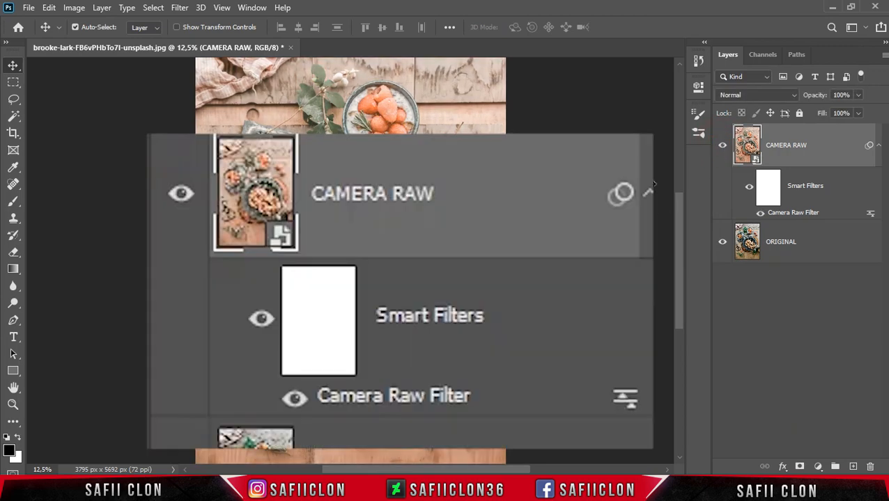
# Step: Reopen the CAMERA RAW layer's Camera Raw Filter and save its settings with the Default subset as Pastel in the F Pastel folder
pyautogui.doubleClick(794, 214)
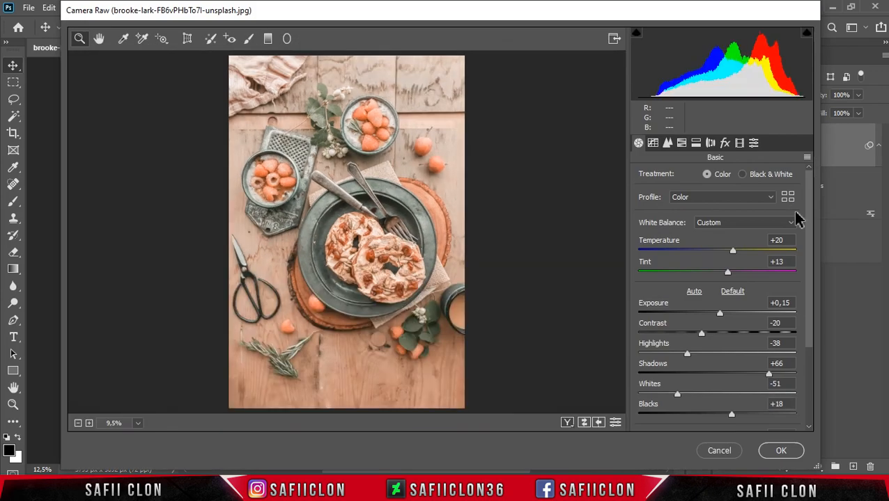
pyautogui.click(807, 159)
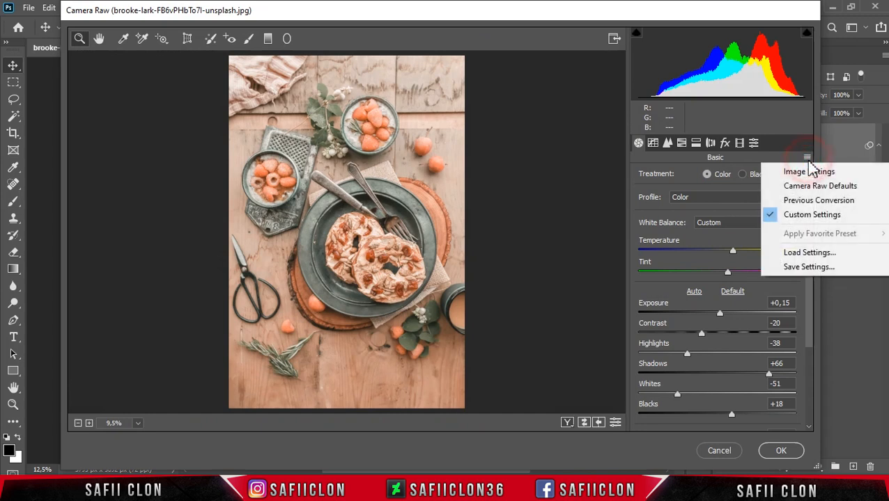
pyautogui.click(808, 270)
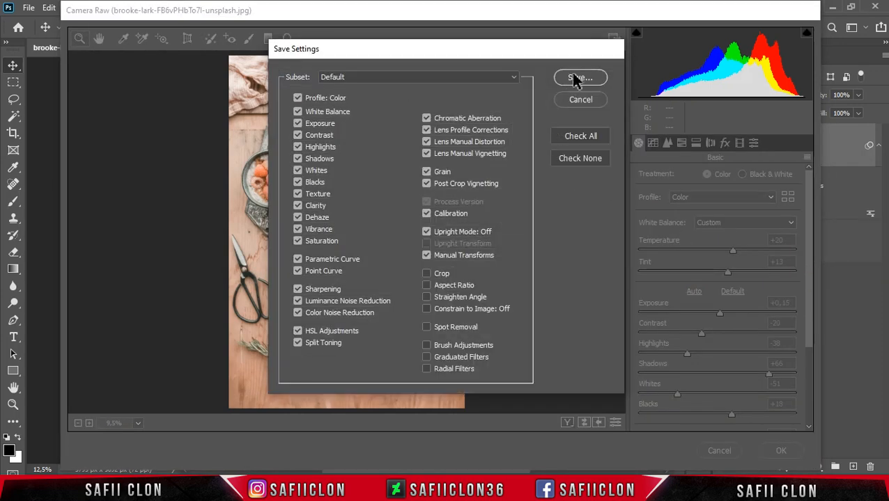
pyautogui.click(583, 80)
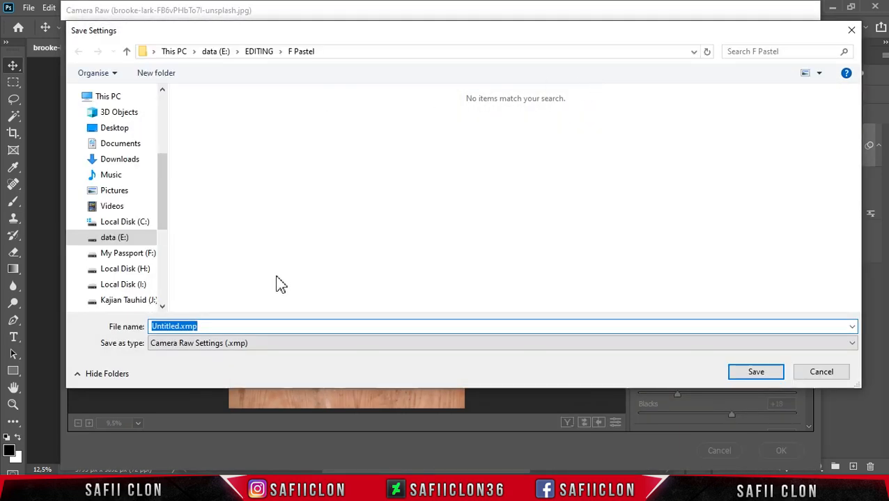
pyautogui.click(218, 326)
pyautogui.hotkey('ctrl', 'a')
pyautogui.write('Pas')
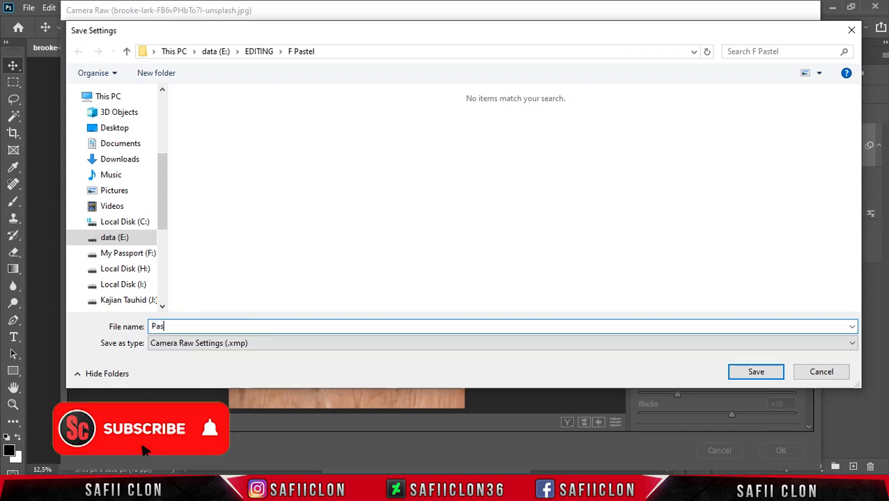
pyautogui.write('ter')
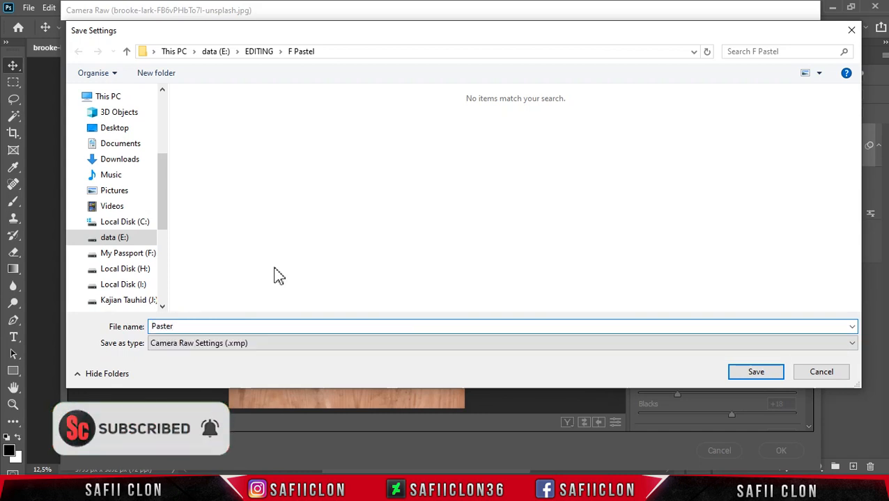
pyautogui.press('BackSpace')
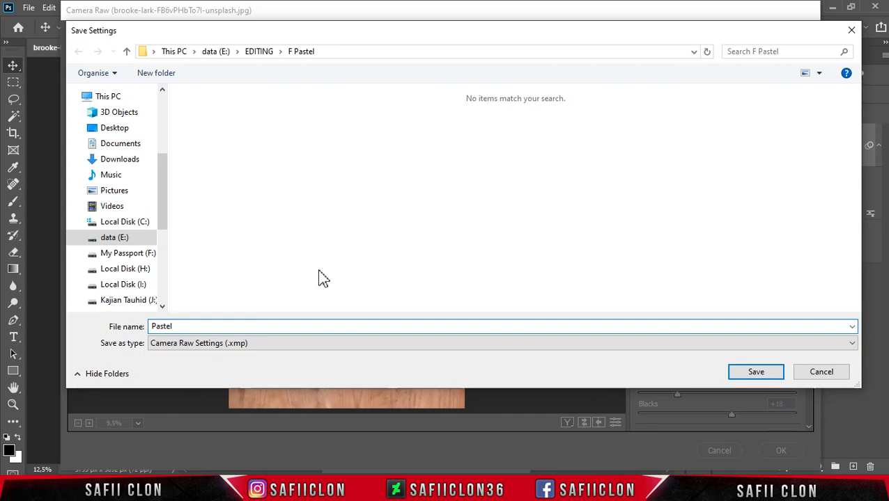
pyautogui.click(746, 378)
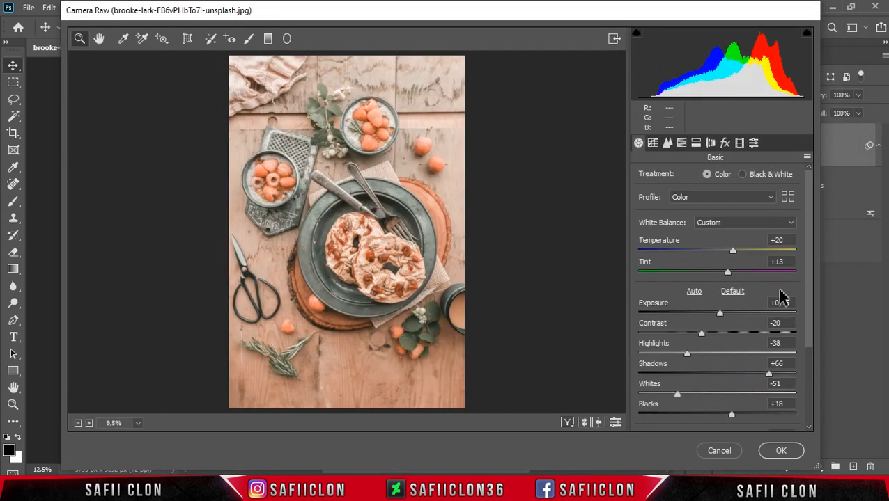
pyautogui.click(773, 452)
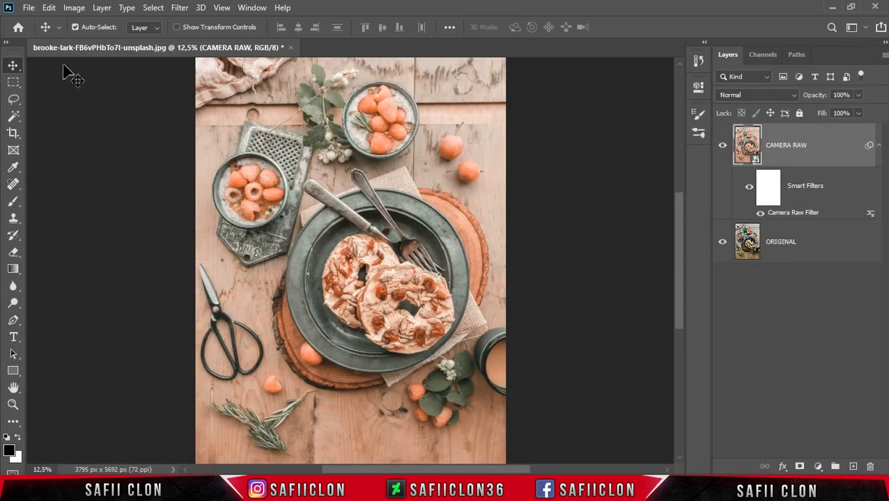
# Step: Open the photo of the woman on the beach swing from the F Pastel folder
pyautogui.click(29, 8)
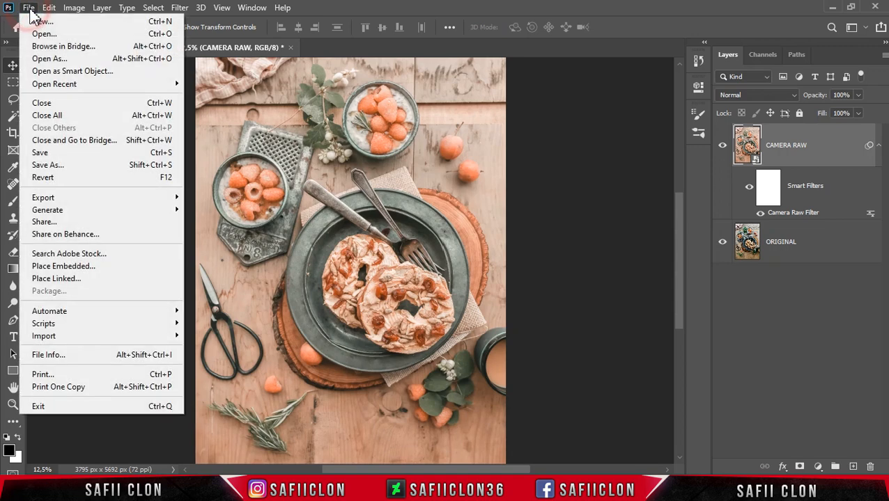
pyautogui.click(43, 34)
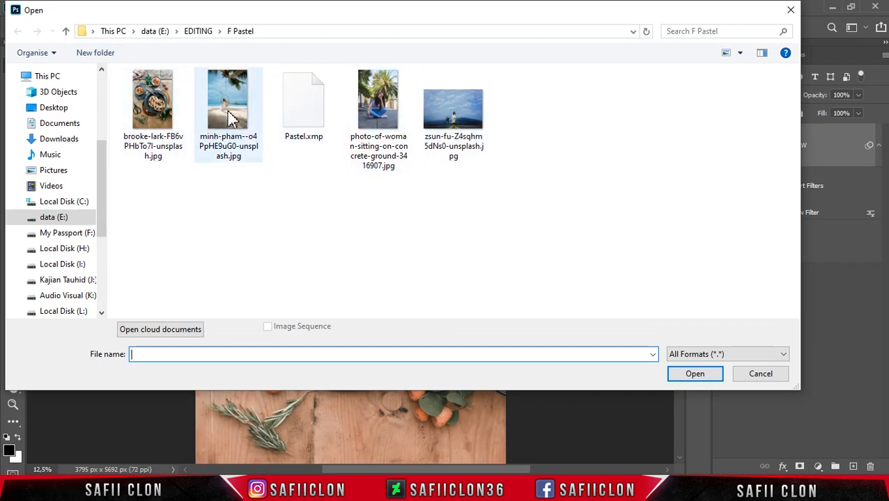
pyautogui.click(232, 118)
pyautogui.click(692, 375)
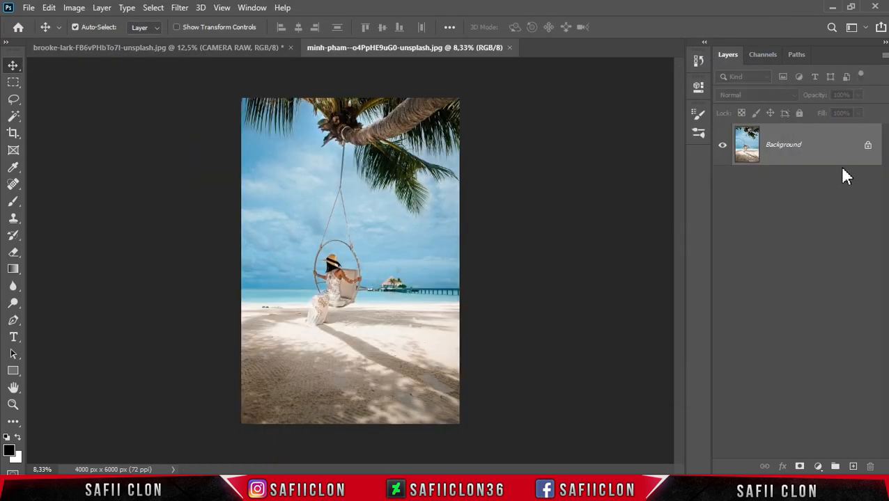
# Step: Unlock the beach photo's Background layer and duplicate it
pyautogui.click(867, 145)
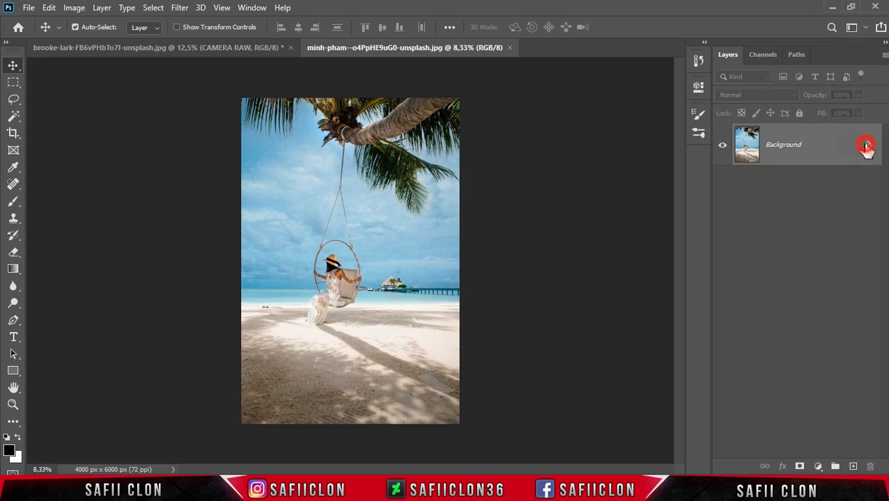
pyautogui.rightClick(810, 149)
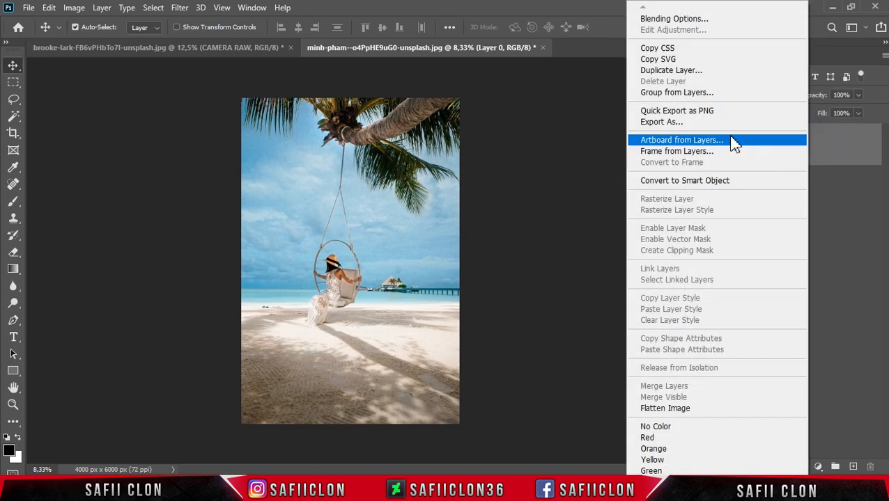
pyautogui.click(662, 71)
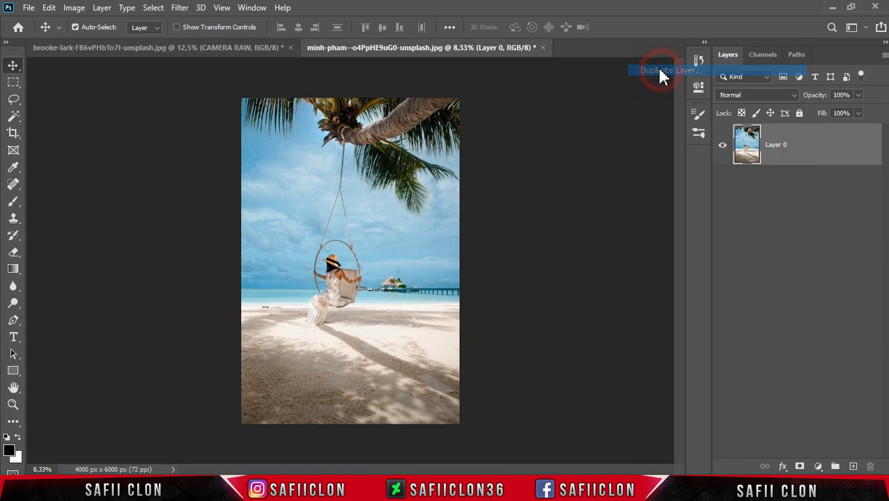
pyautogui.click(557, 125)
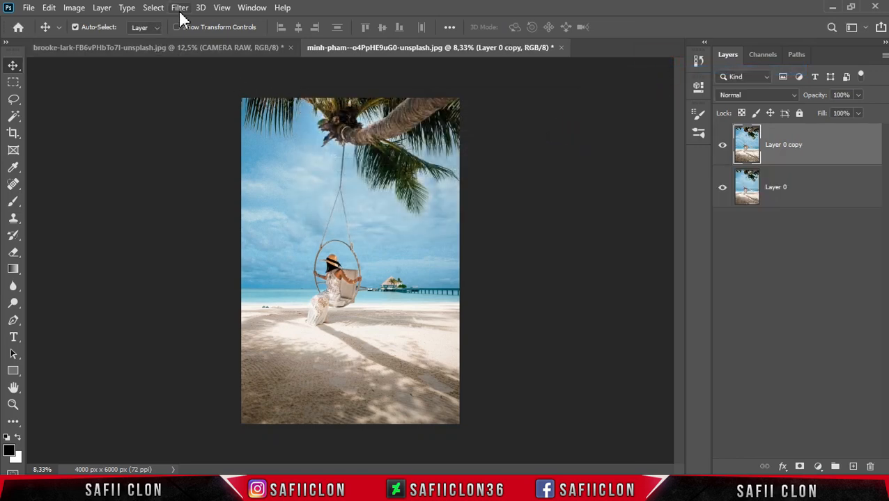
# Step: Load the Pastel.xmp settings in Camera Raw Filter for the duplicated layer and set the contrast to -12
pyautogui.click(181, 8)
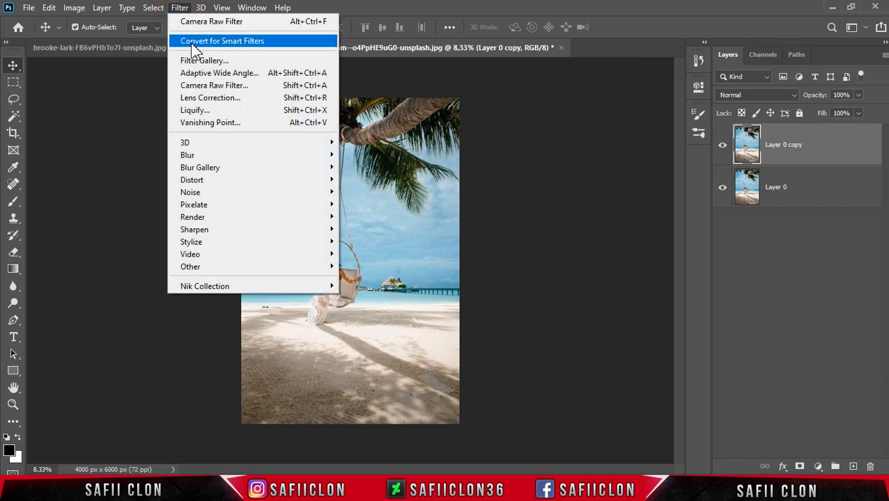
pyautogui.click(213, 85)
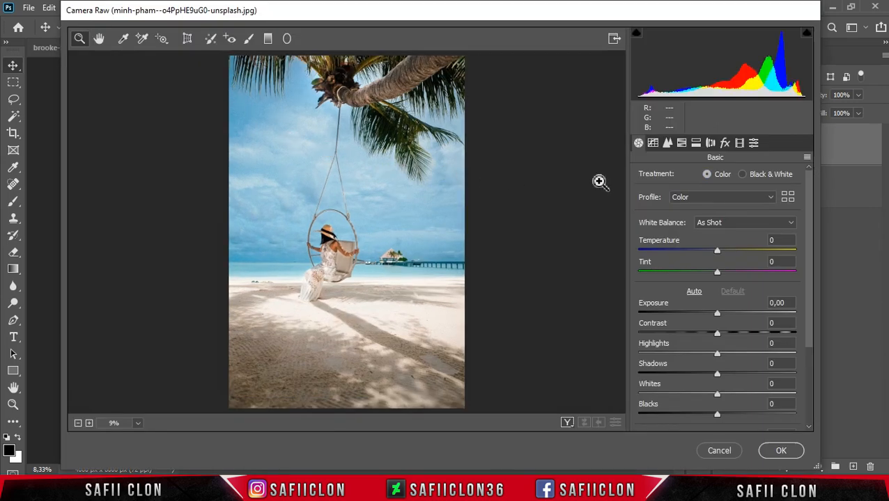
pyautogui.click(806, 158)
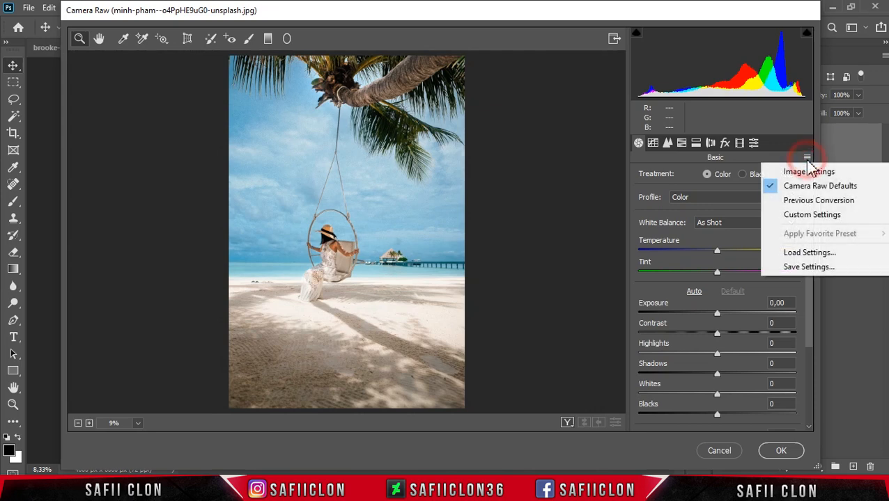
pyautogui.click(814, 254)
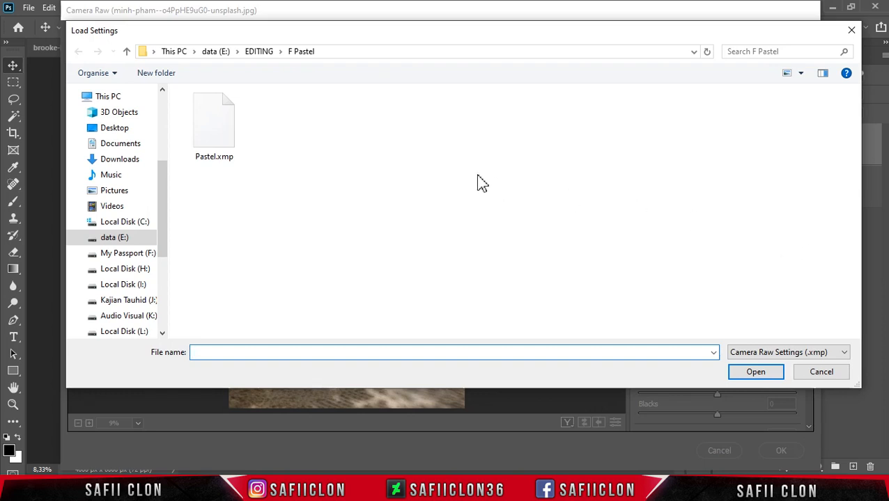
pyautogui.click(227, 138)
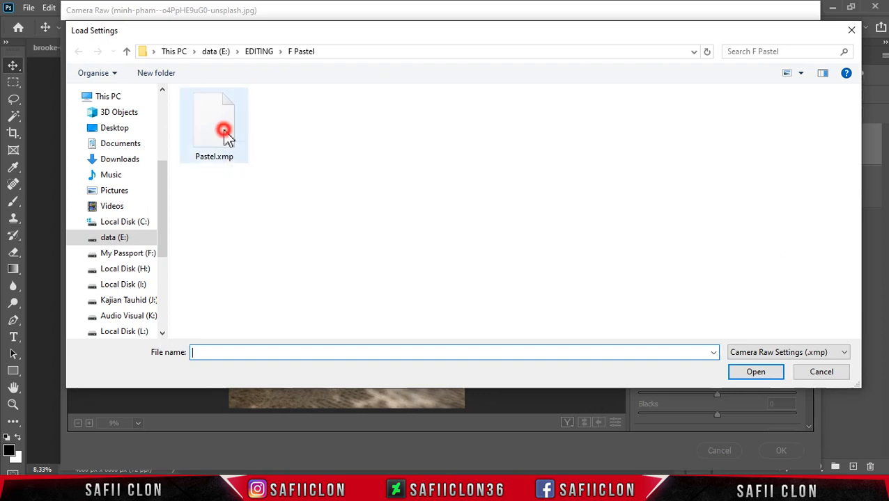
pyautogui.click(753, 374)
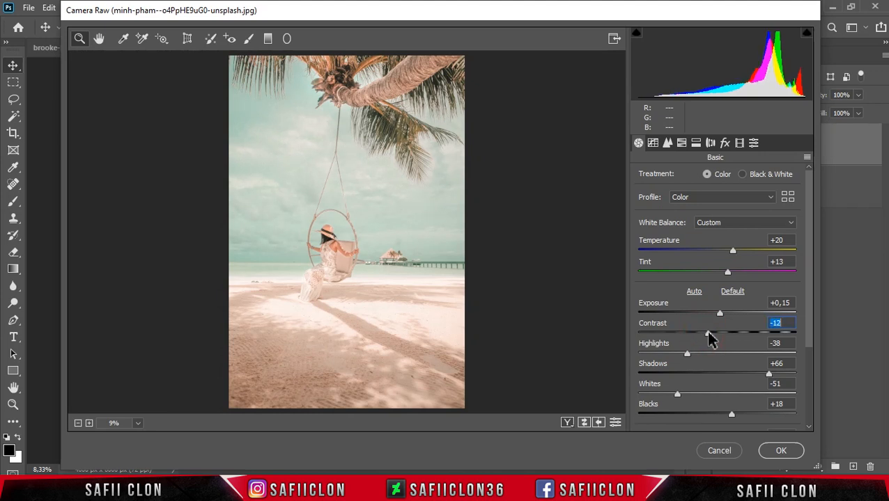
# Step: Cycle through the before and after views of the beach photo, and apply the Camera Raw settings to Layer 0 copy
pyautogui.click(566, 424)
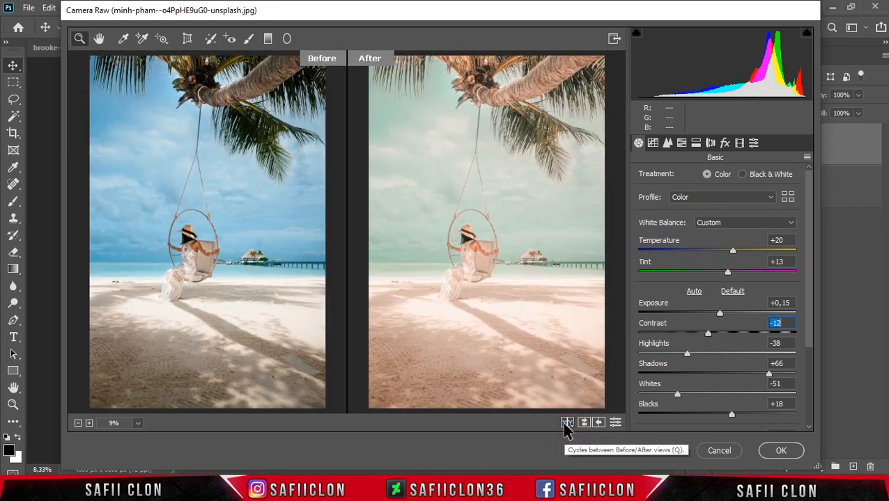
pyautogui.click(567, 424)
pyautogui.click(566, 424)
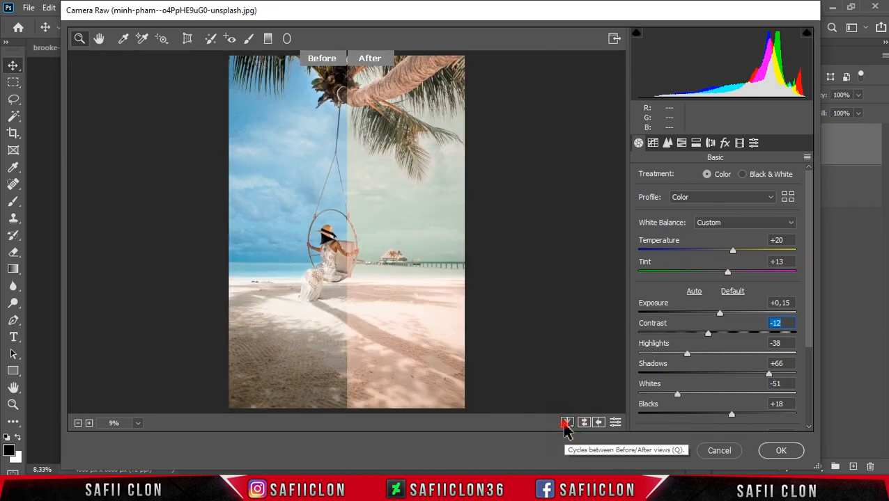
pyautogui.click(566, 423)
pyautogui.click(566, 424)
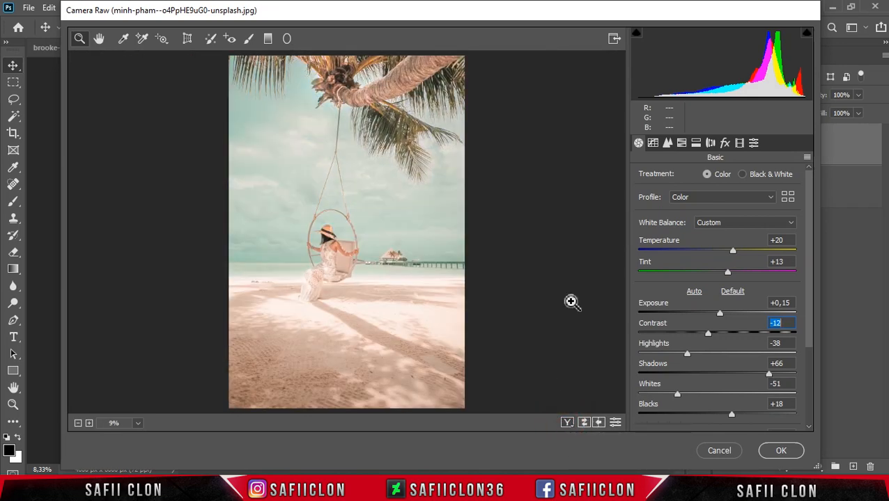
pyautogui.click(780, 451)
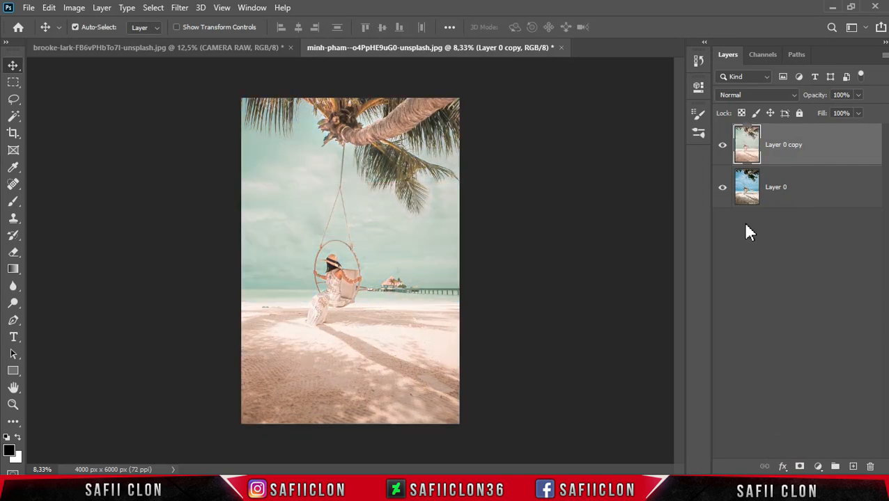
# Step: Toggle Layer 0 copy's visibility to compare the pastel beach photo with the original, both in full and close up on the swing
pyautogui.click(723, 145)
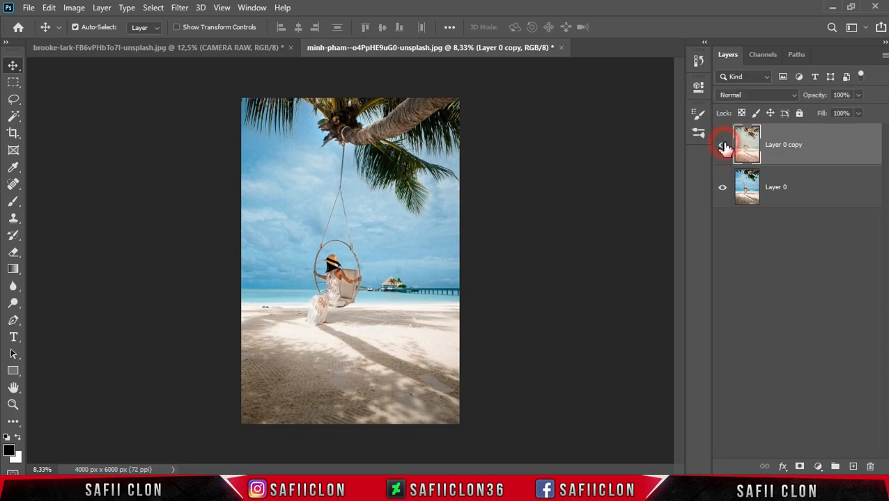
pyautogui.click(723, 146)
pyautogui.hotkey('ctrl', '+')
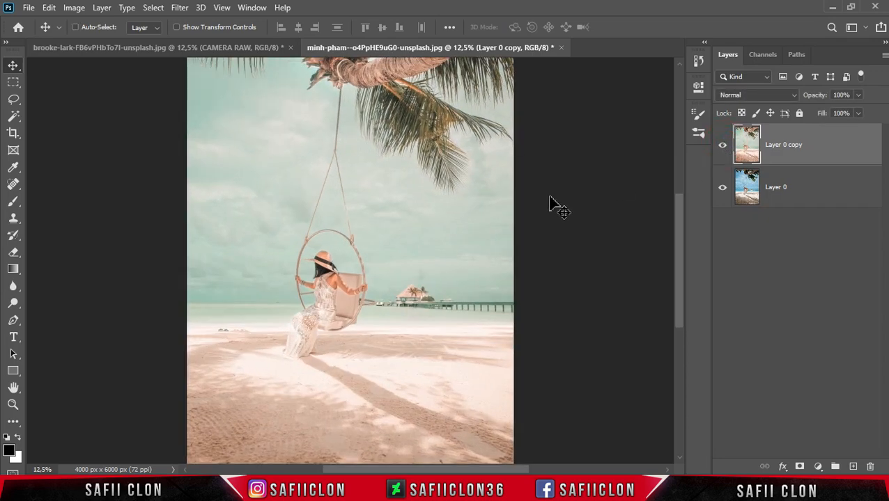
pyautogui.hotkey('ctrl', '+')
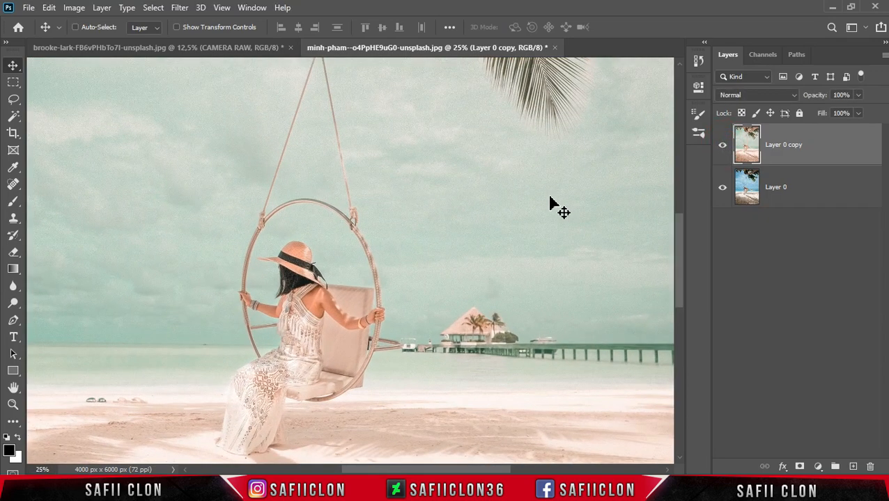
pyautogui.scroll(-1, 532, 199)
pyautogui.click(721, 148)
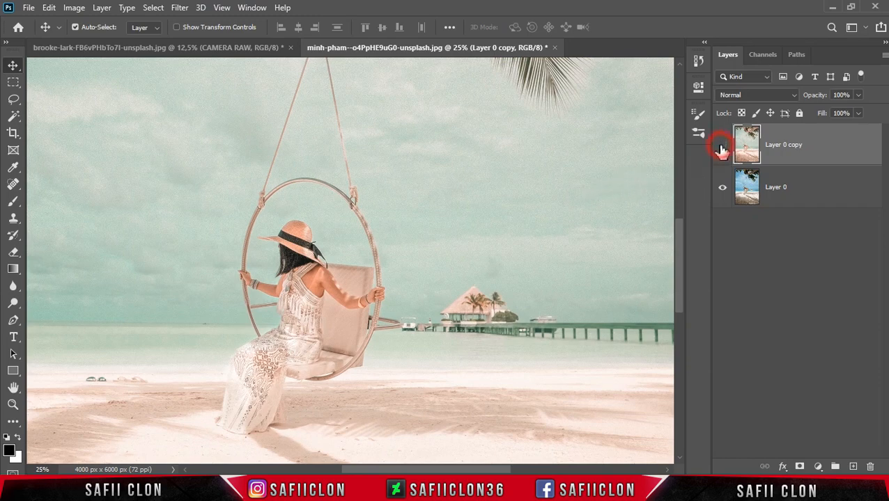
pyautogui.click(722, 148)
pyautogui.click(721, 147)
pyautogui.click(721, 147)
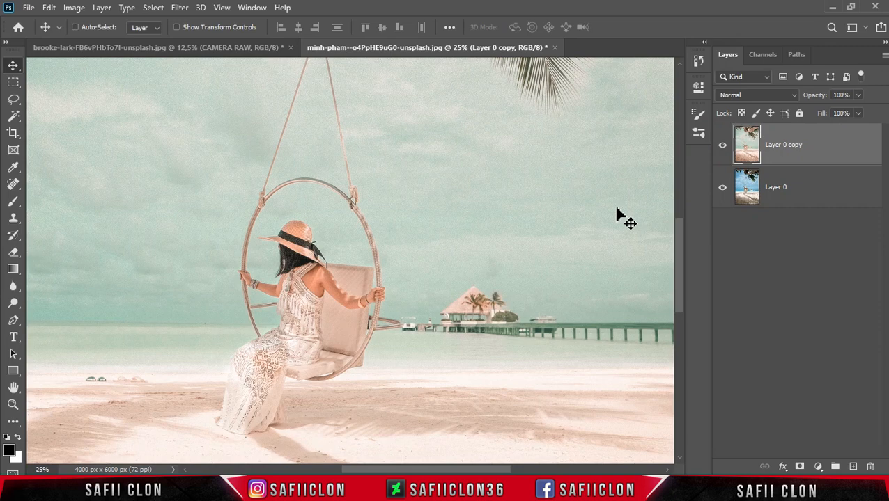
pyautogui.hotkey('ctrl', '-')
pyautogui.hotkey('ctrl', '-')
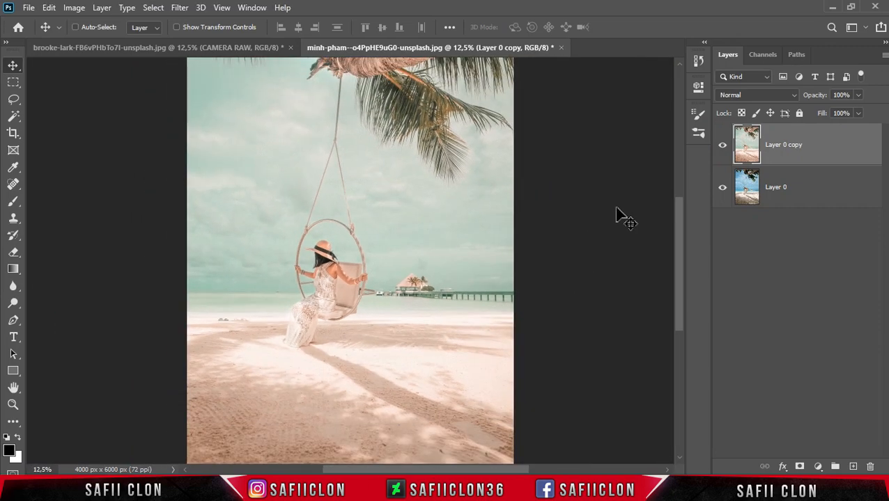
pyautogui.hotkey('ctrl', '-')
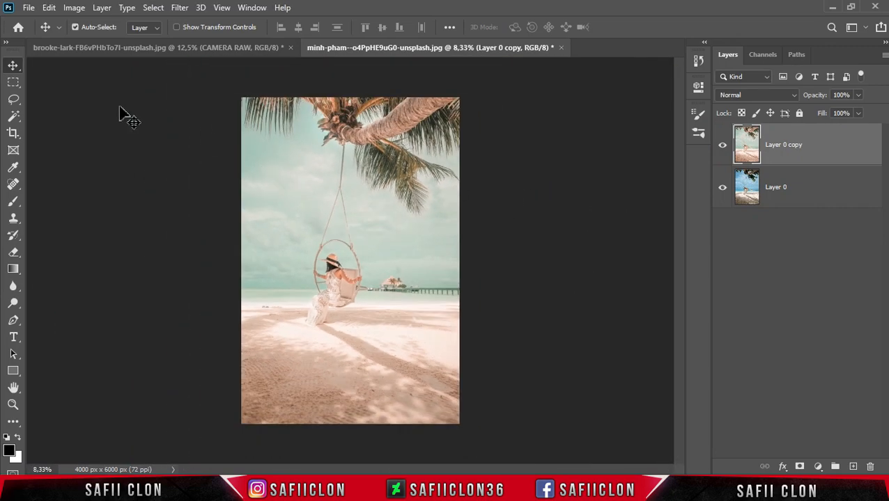
# Step: Open photo-of-woman-sitting-on-concrete-ground-3416907.jpg from the F Pastel folder
pyautogui.click(30, 8)
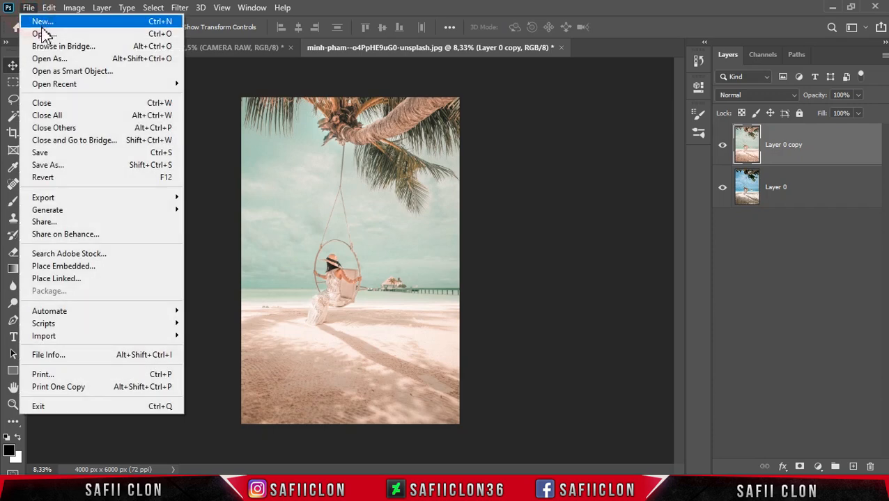
pyautogui.click(48, 36)
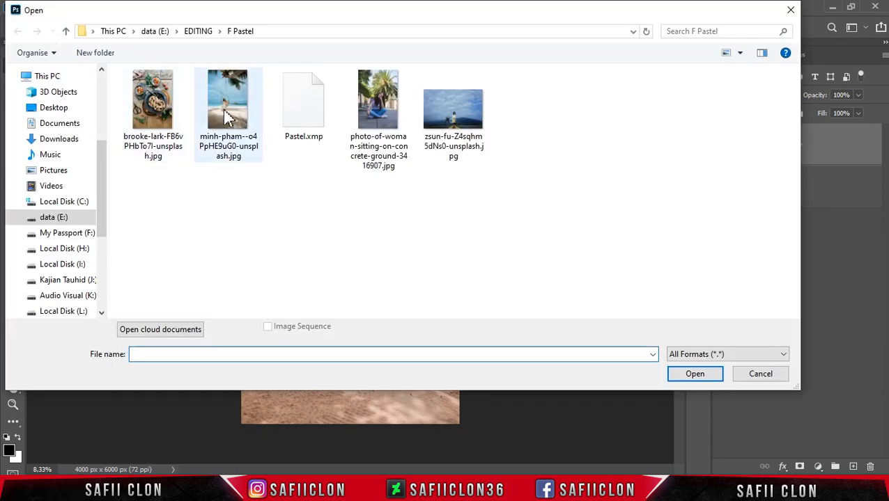
pyautogui.click(376, 105)
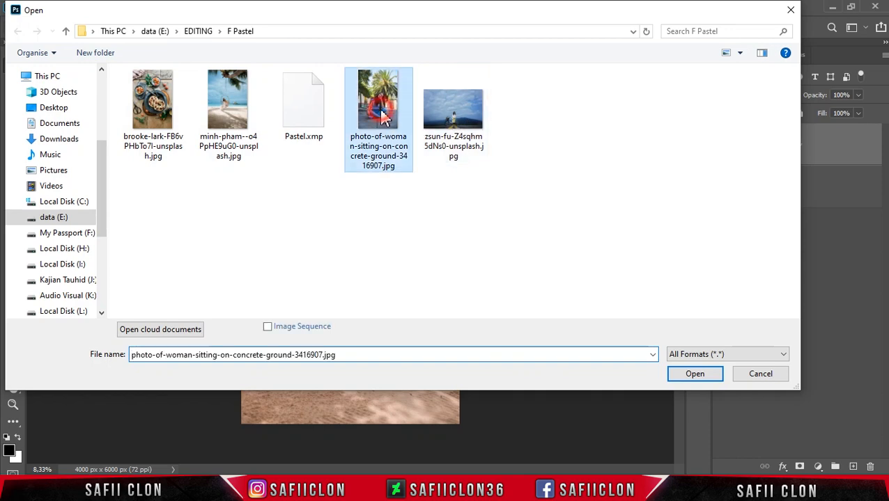
pyautogui.click(692, 376)
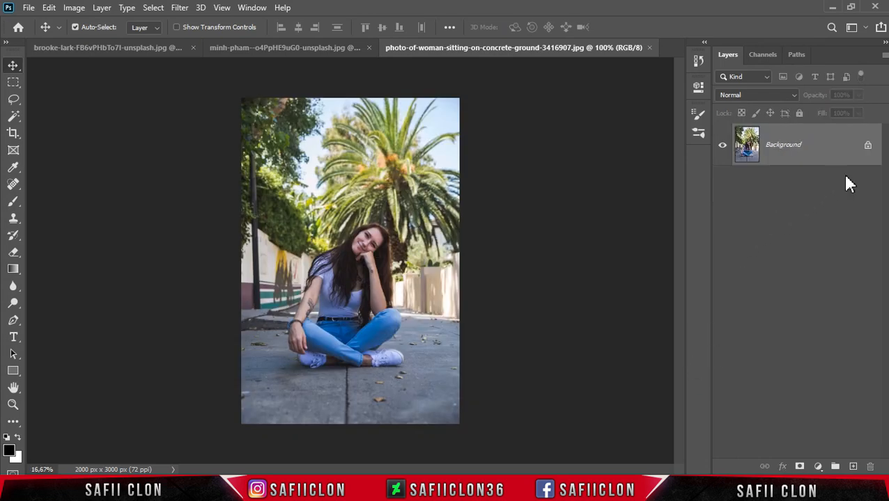
# Step: Duplicate the unlocked Background layer of the seated woman's photo and reapply the last-used Camera Raw Filter to the copy
pyautogui.click(868, 149)
pyautogui.click(809, 143)
pyautogui.hotkey('ctrl', 'j')
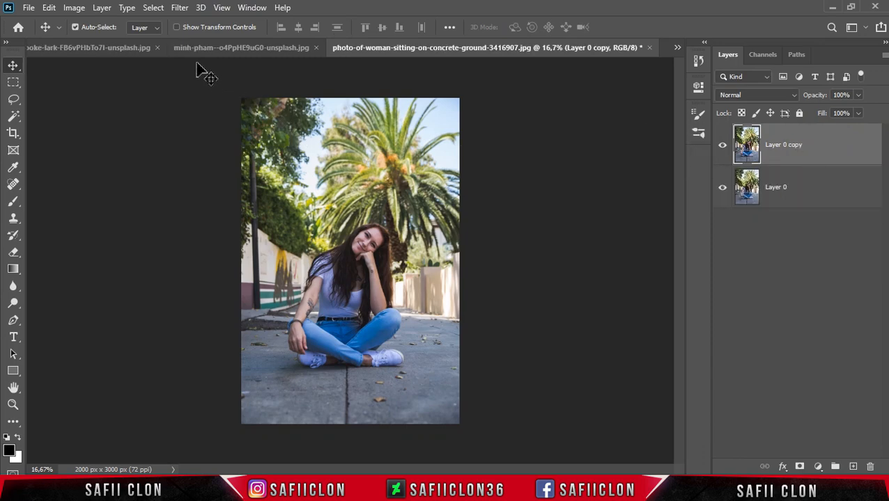
pyautogui.click(180, 9)
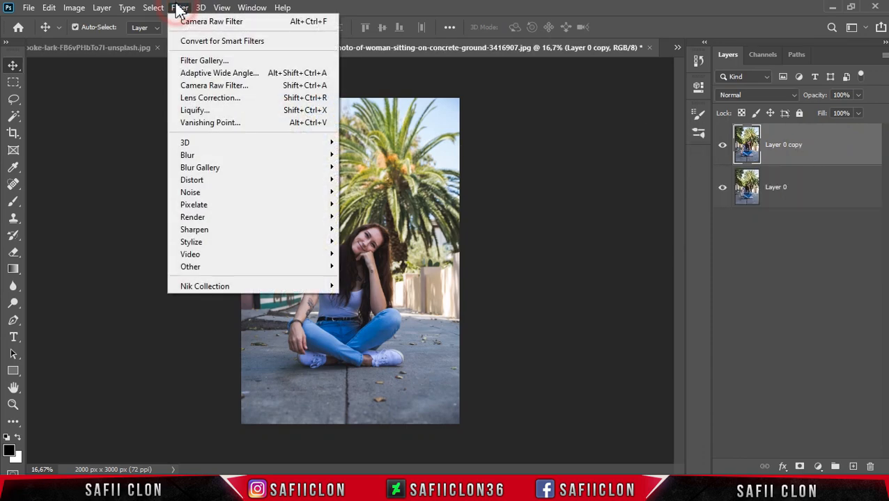
pyautogui.click(229, 23)
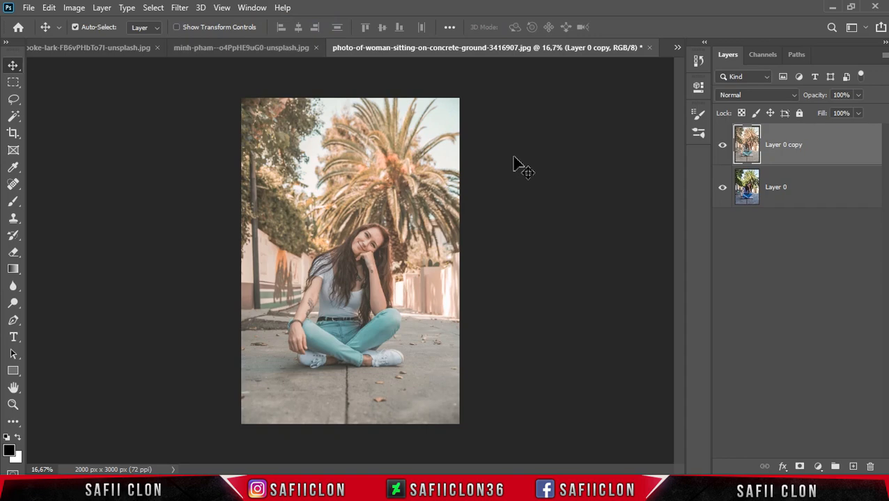
# Step: Toggle Layer 0 copy's visibility to compare the seated woman's pastel photo with the original, and inspect the result close up
pyautogui.click(722, 148)
pyautogui.click(722, 148)
pyautogui.click(723, 146)
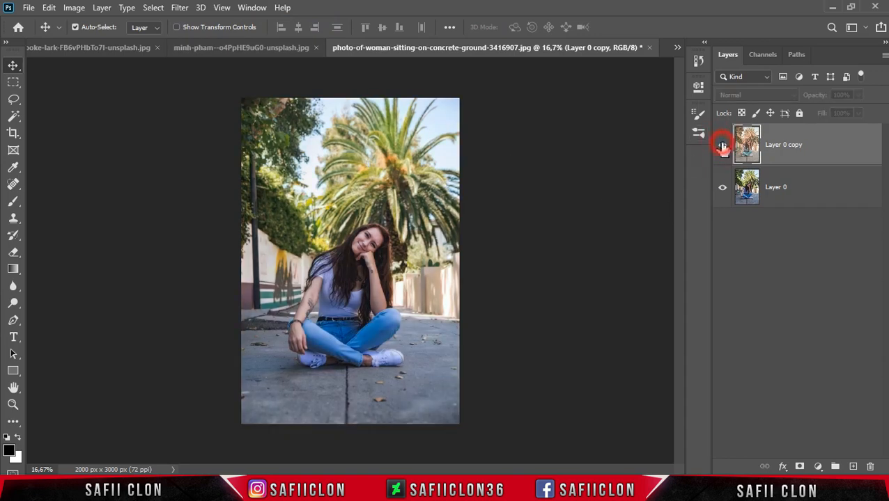
pyautogui.click(722, 146)
pyautogui.hotkey('ctrl', '+')
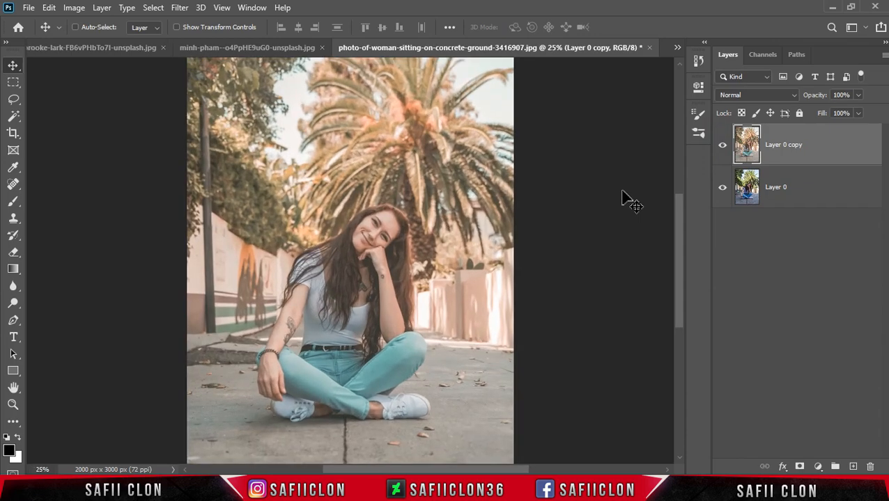
pyautogui.hotkey('ctrl', '+')
pyautogui.hotkey('ctrl', '-')
pyautogui.hotkey('ctrl', '-')
pyautogui.hotkey('ctrl', '+')
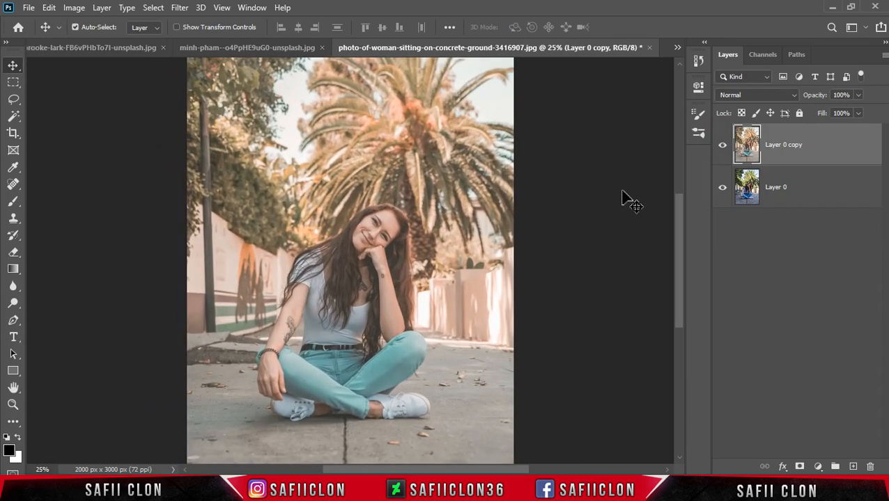
# Step: Open zsun-fu-Z4sqhm5dNs0-unsplash.jpg from the F Pastel folder
pyautogui.click(29, 8)
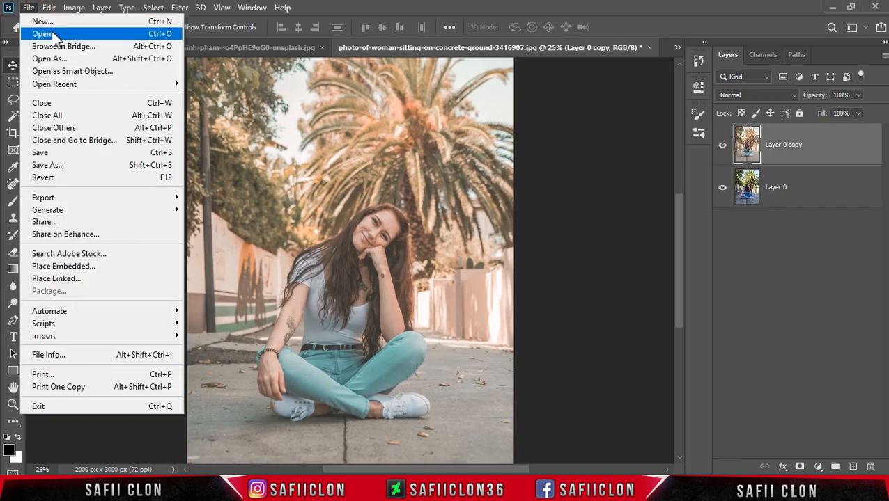
pyautogui.click(55, 36)
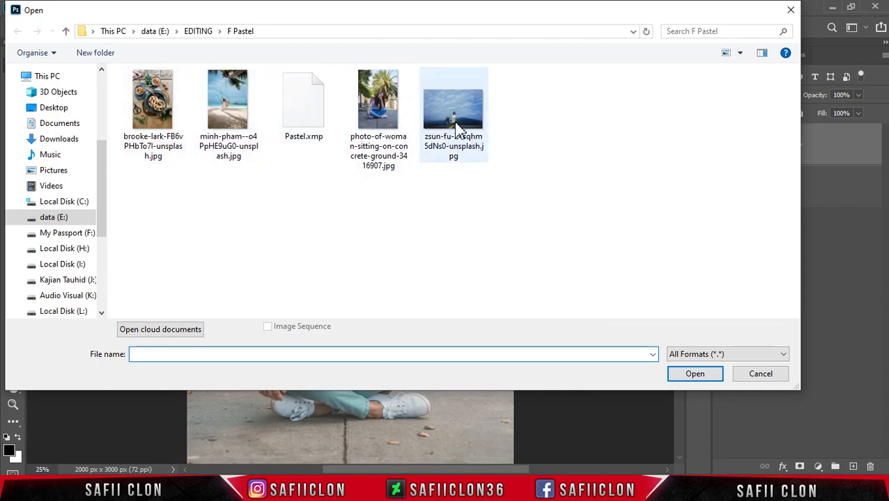
pyautogui.click(456, 124)
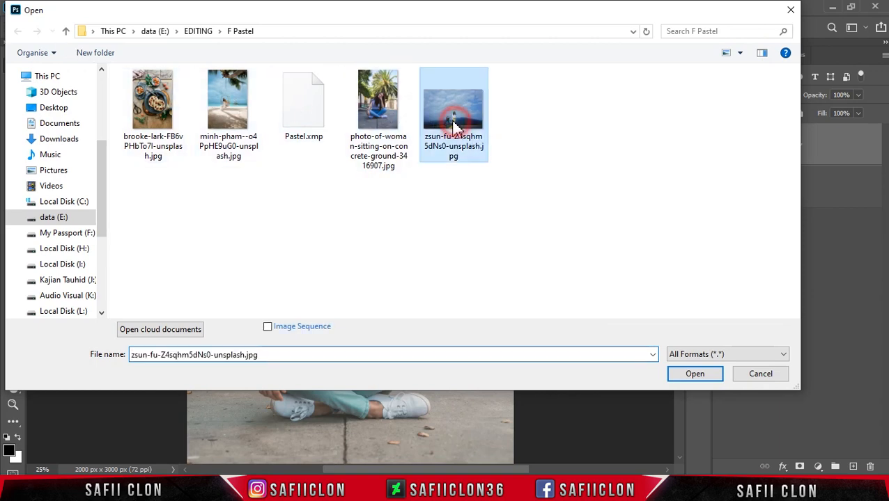
pyautogui.click(695, 376)
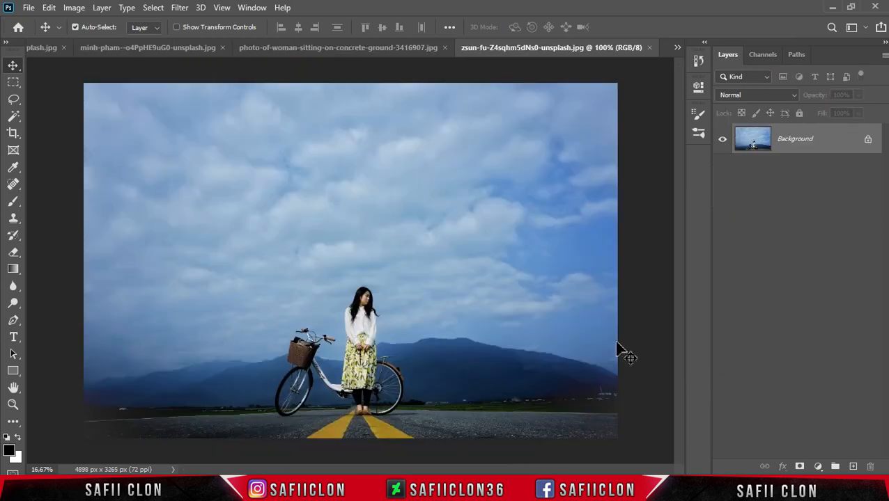
# Step: Unlock the bicycle photo's Background layer and make a duplicate of it converted to a Smart Object
pyautogui.click(867, 140)
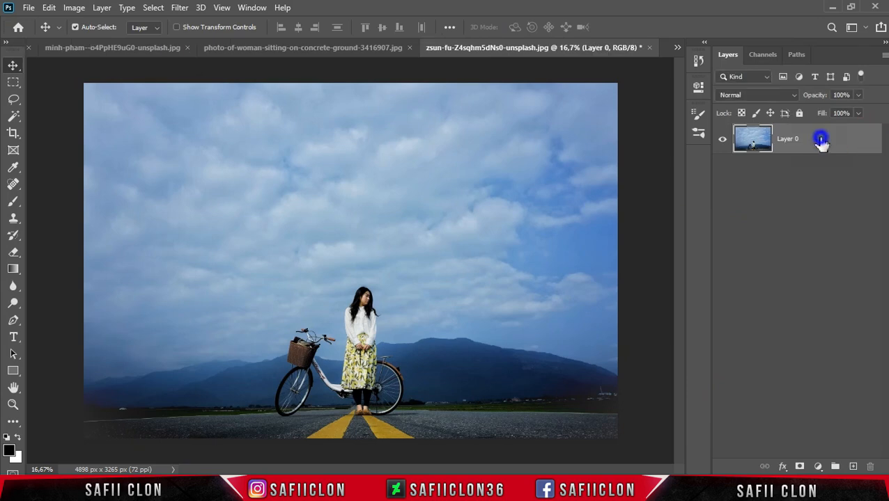
pyautogui.rightClick(822, 141)
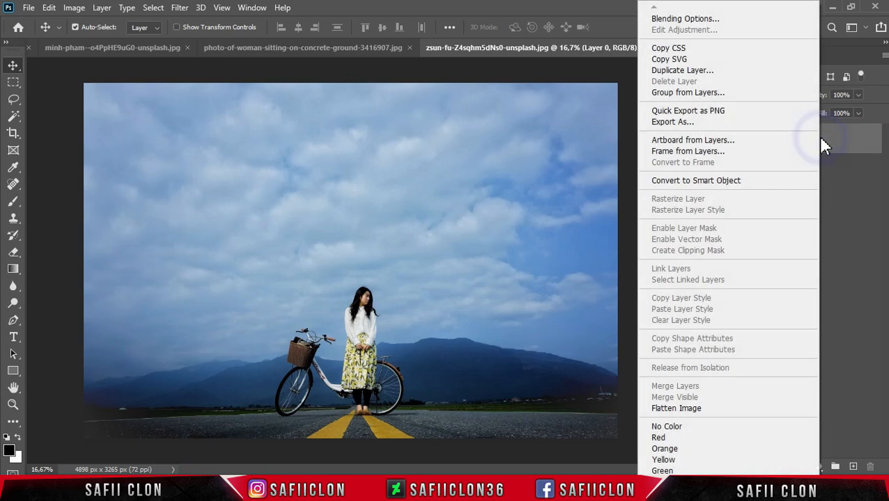
pyautogui.click(684, 72)
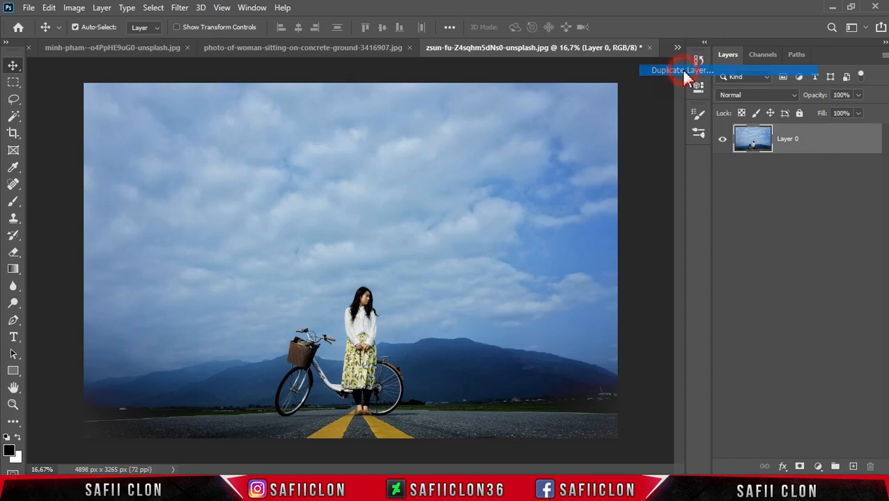
pyautogui.click(553, 126)
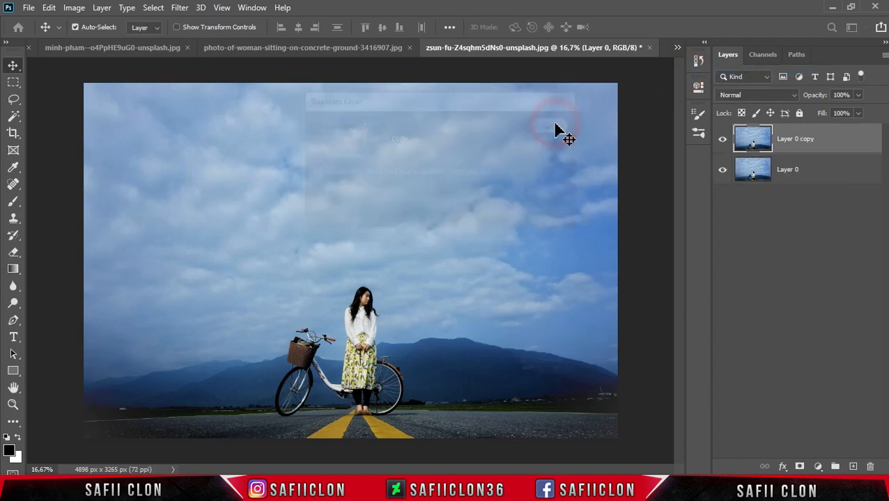
pyautogui.rightClick(827, 142)
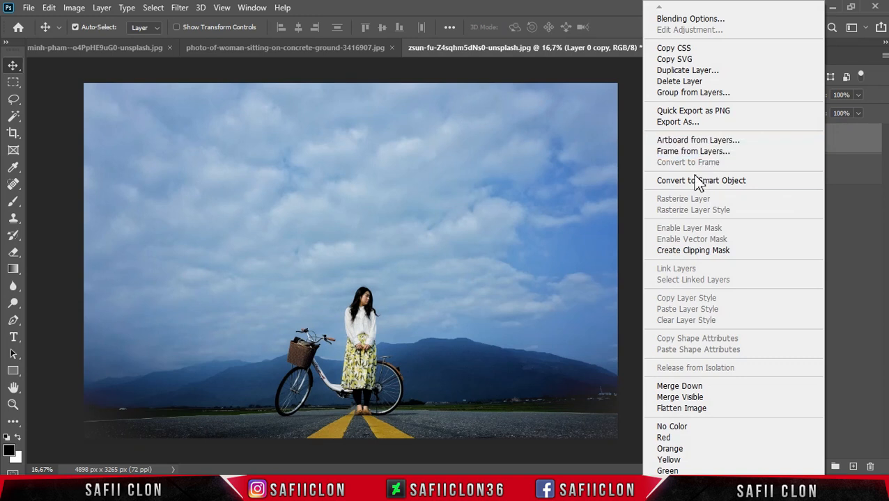
pyautogui.click(699, 181)
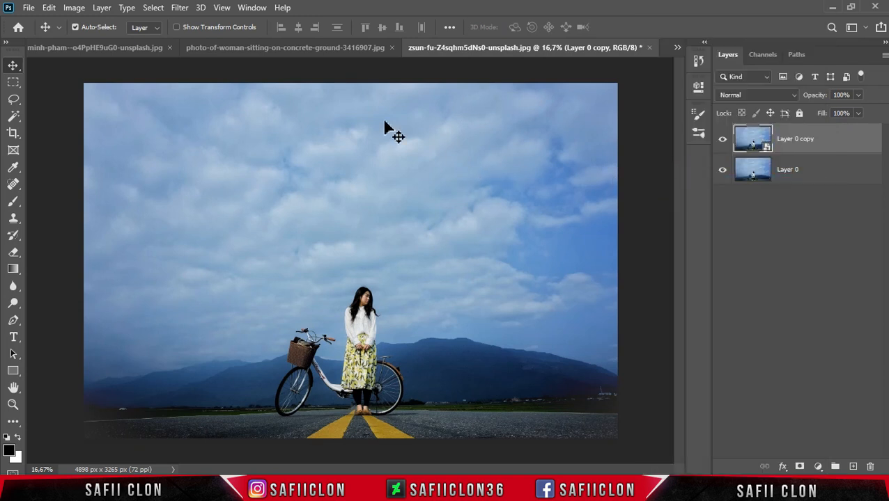
# Step: Load the Pastel.xmp settings in Camera Raw Filter for the Smart Object copy and set the contrast to -13
pyautogui.click(180, 8)
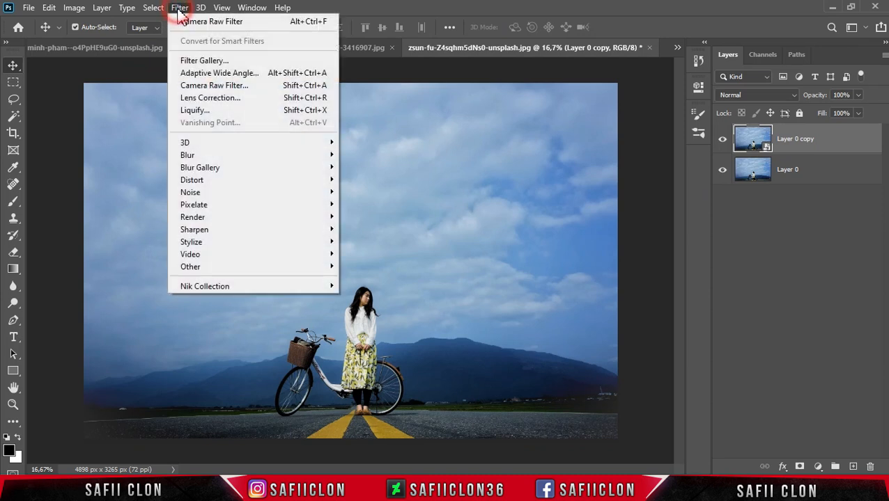
pyautogui.click(237, 87)
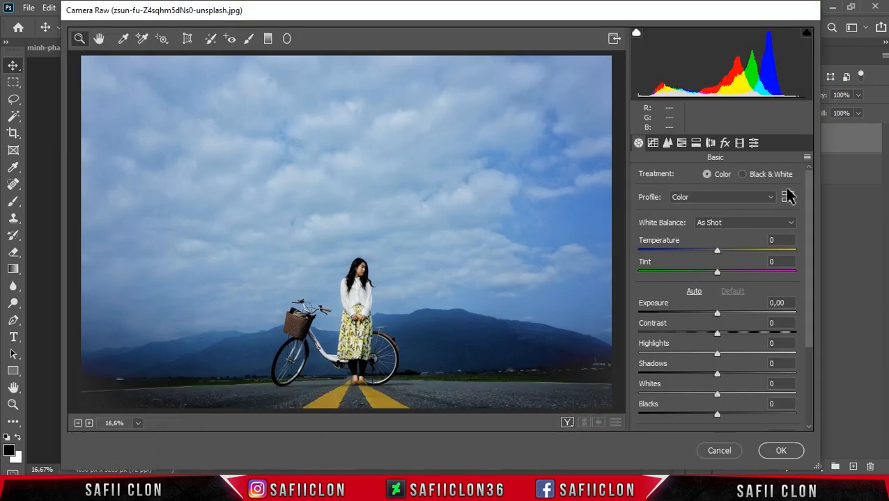
pyautogui.click(807, 157)
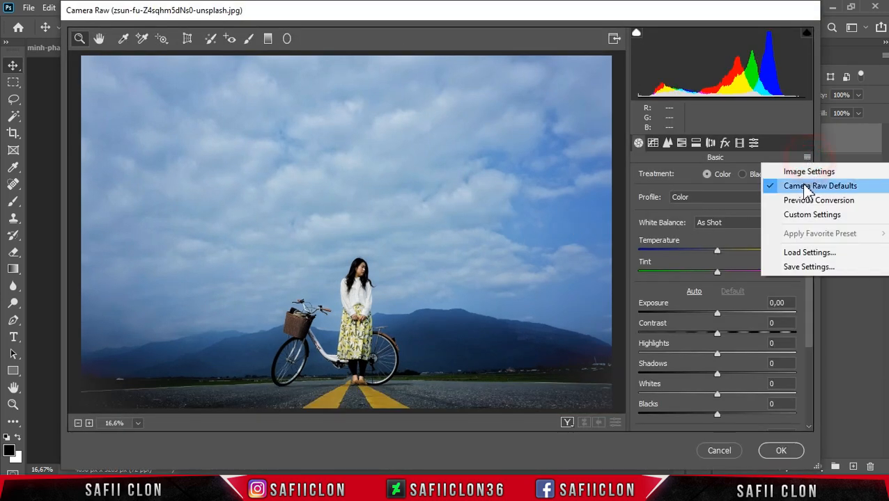
pyautogui.click(819, 253)
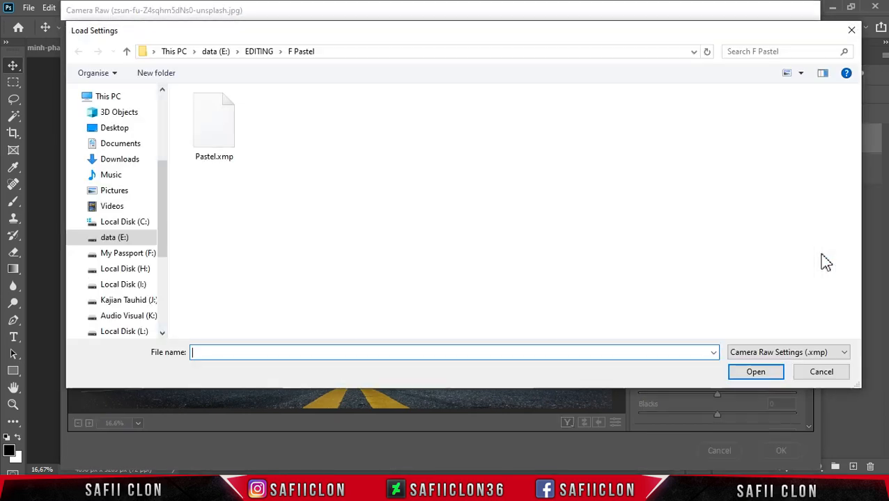
pyautogui.click(217, 131)
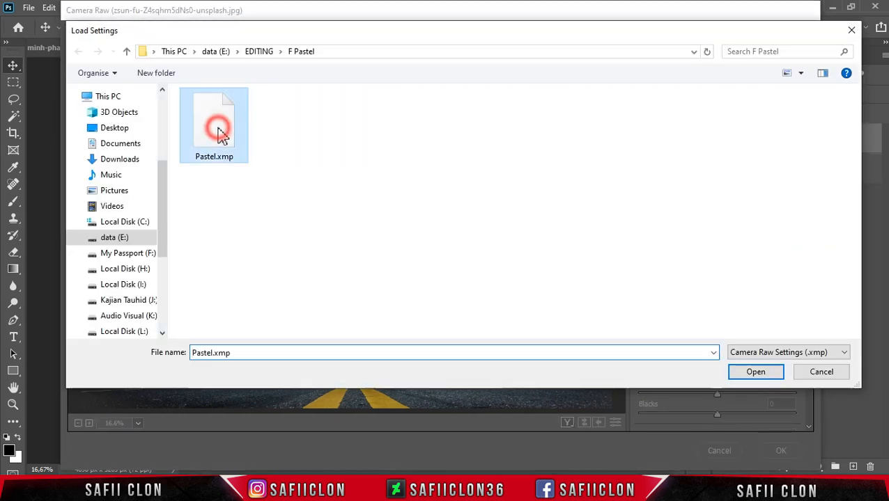
pyautogui.click(765, 376)
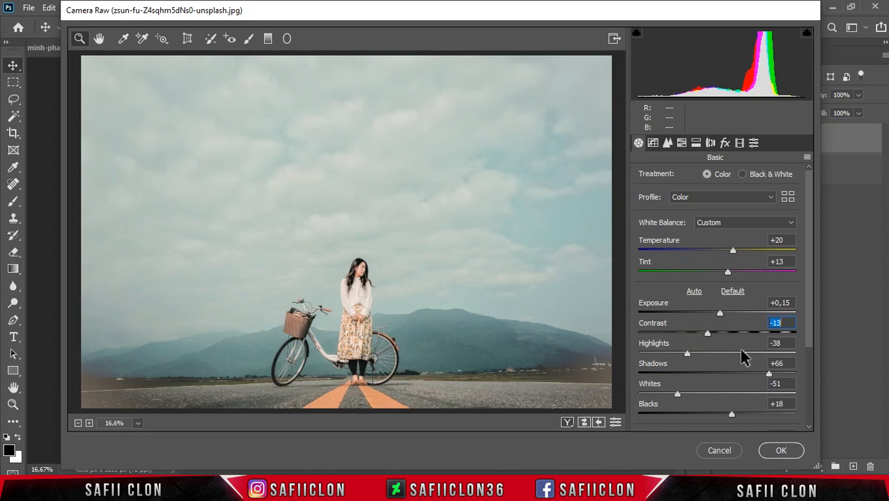
# Step: Cycle through the before and after views of the bicycle photo, and apply the Camera Raw settings as a smart filter
pyautogui.click(566, 423)
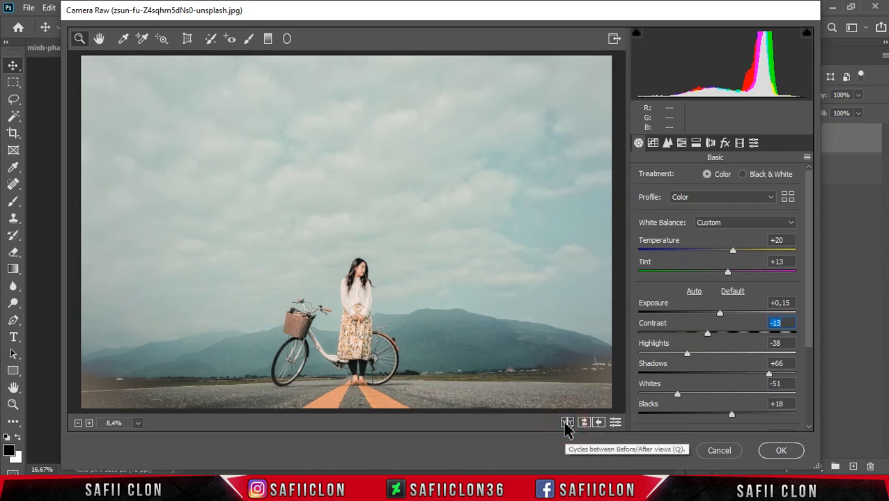
pyautogui.click(566, 423)
pyautogui.click(566, 423)
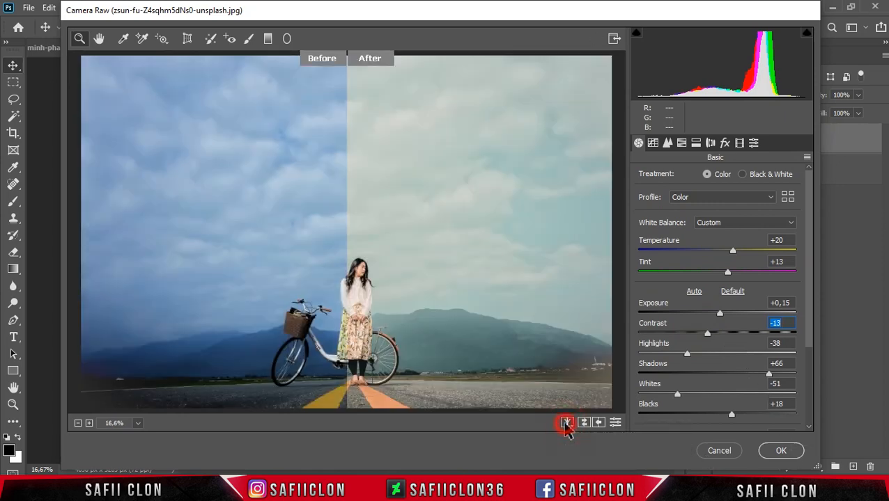
pyautogui.click(565, 423)
pyautogui.click(565, 424)
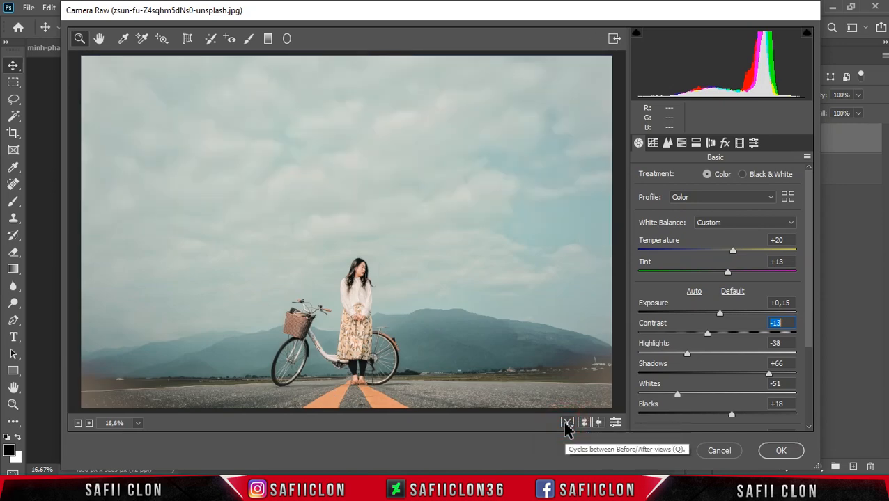
pyautogui.click(779, 451)
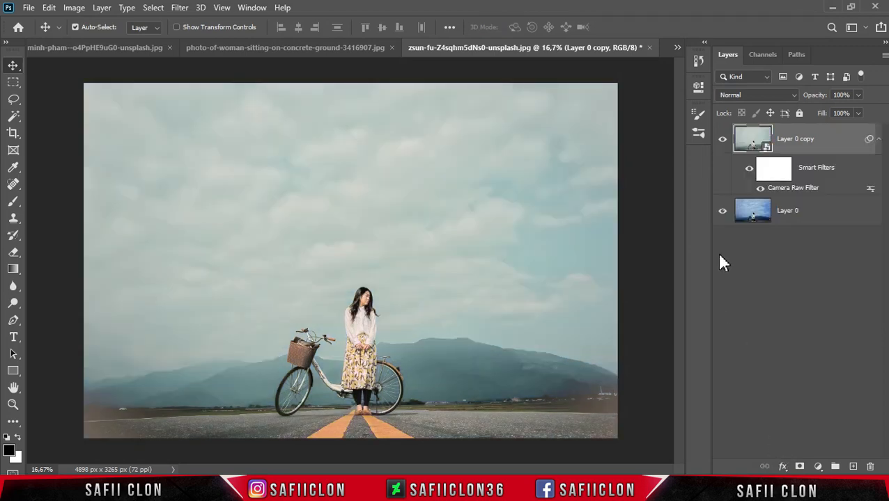
# Step: Compare the whole bicycle photo with and without the filtered Layer 0 copy by toggling that layer's visibility
pyautogui.click(722, 140)
pyautogui.click(722, 140)
pyautogui.click(723, 142)
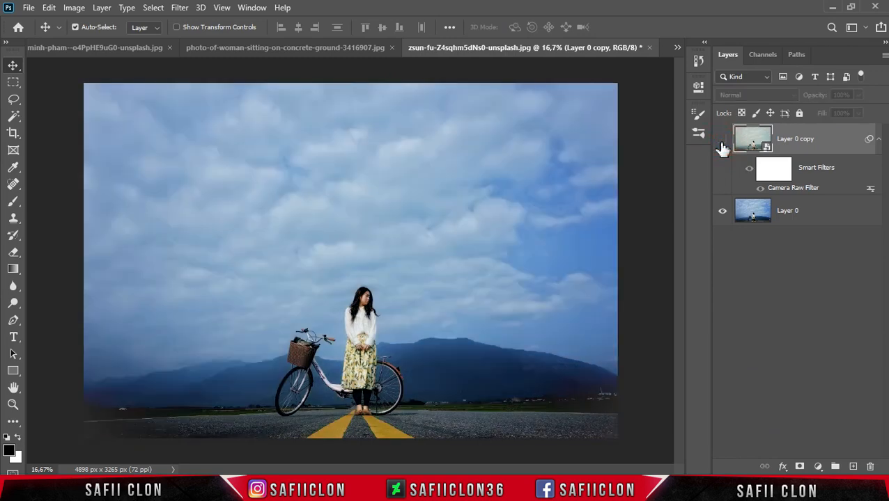
pyautogui.click(722, 142)
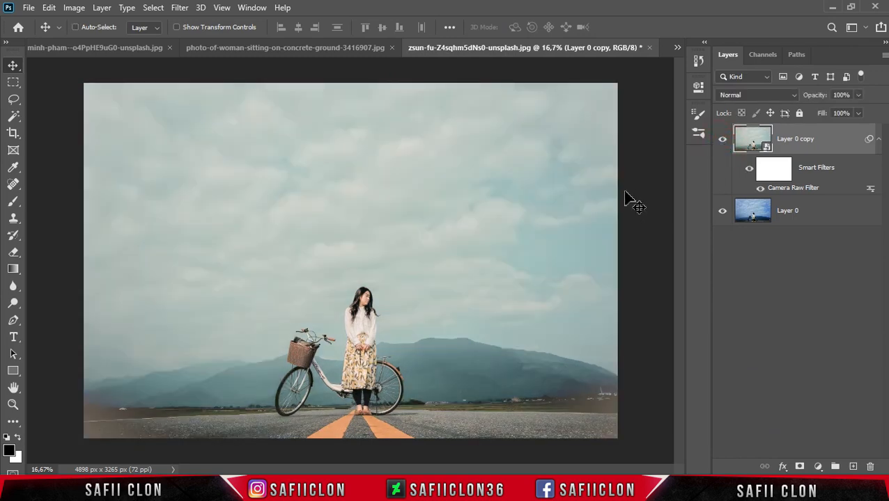
# Step: Examine the woman and bicycle up close at 33.3% zoom with the filtered Layer 0 copy hidden and shown
pyautogui.hotkey('ctrl', '+')
pyautogui.hotkey('ctrl', '+')
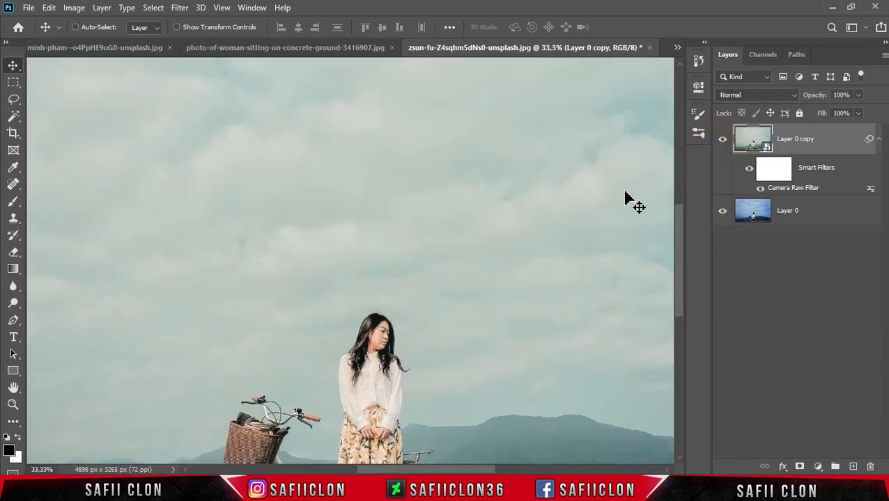
pyautogui.scroll(-3, 631, 206)
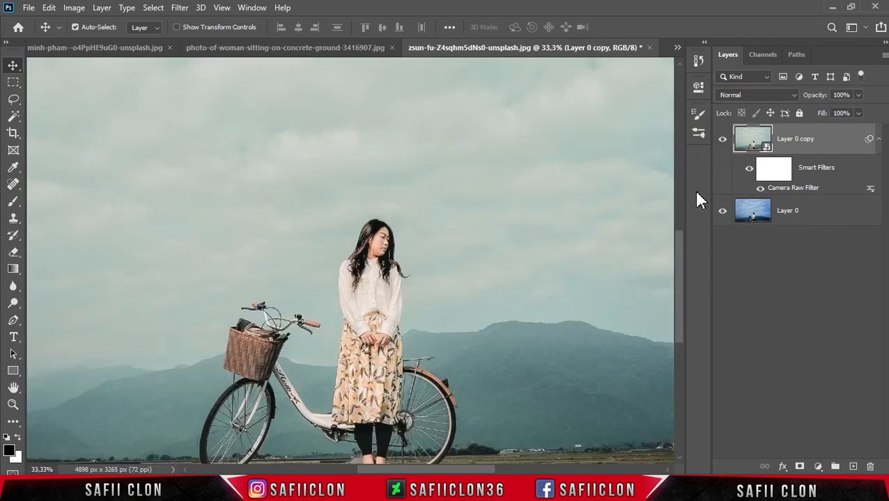
pyautogui.click(722, 141)
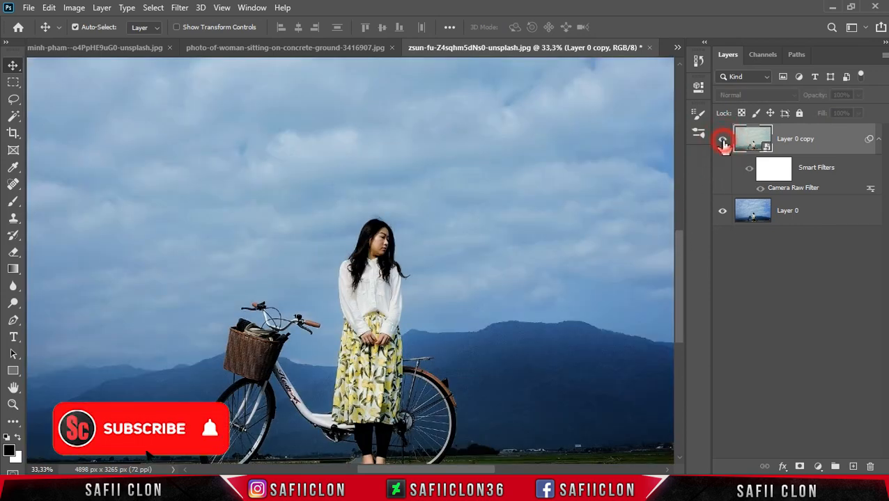
pyautogui.click(722, 141)
pyautogui.click(722, 141)
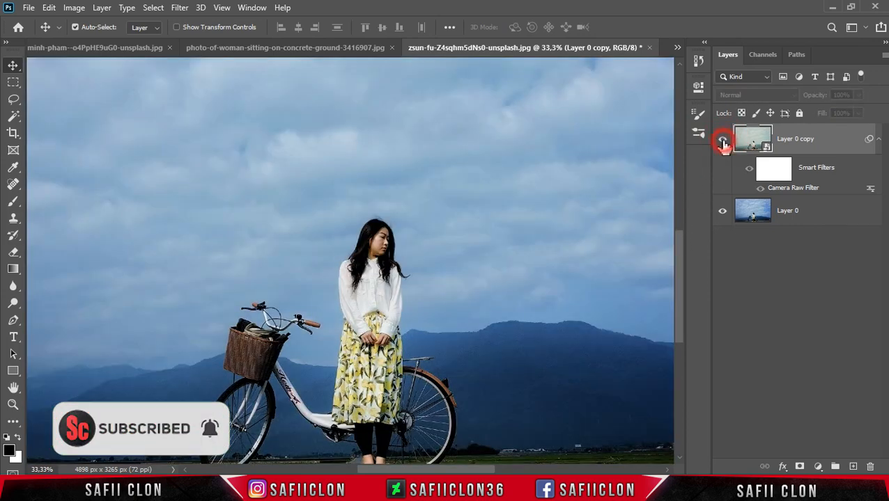
pyautogui.click(722, 141)
pyautogui.hotkey('ctrl', '-')
pyautogui.hotkey('ctrl', '-')
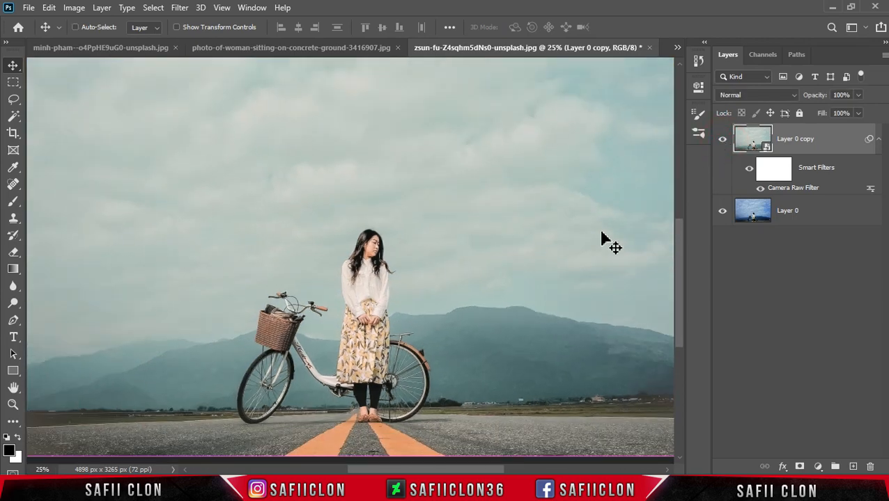
# Step: Switch to the photo of the woman sitting on concrete and compare it with and without its edited Layer 0 copy
pyautogui.click(339, 49)
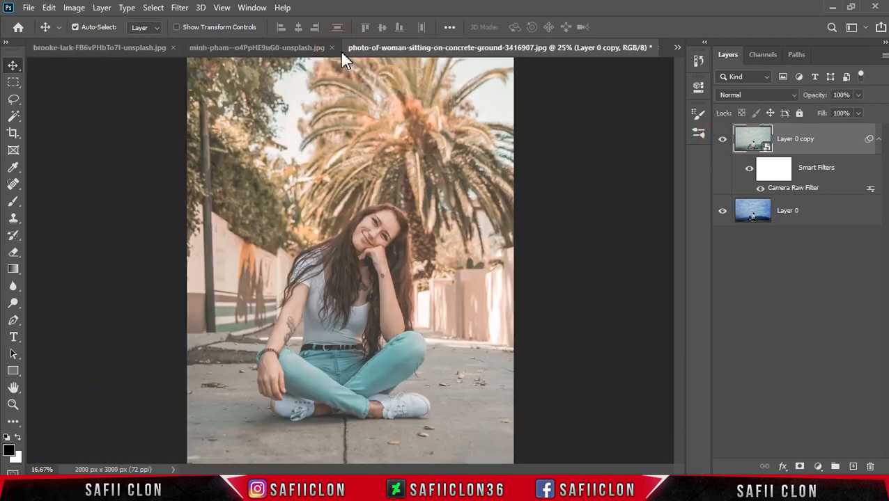
pyautogui.click(722, 145)
pyautogui.click(722, 145)
# Step: Inspect the seated woman at 50% zoom with the edited copy hidden and shown, and return to the full view
pyautogui.hotkey('ctrl', '+')
pyautogui.hotkey('ctrl', '+')
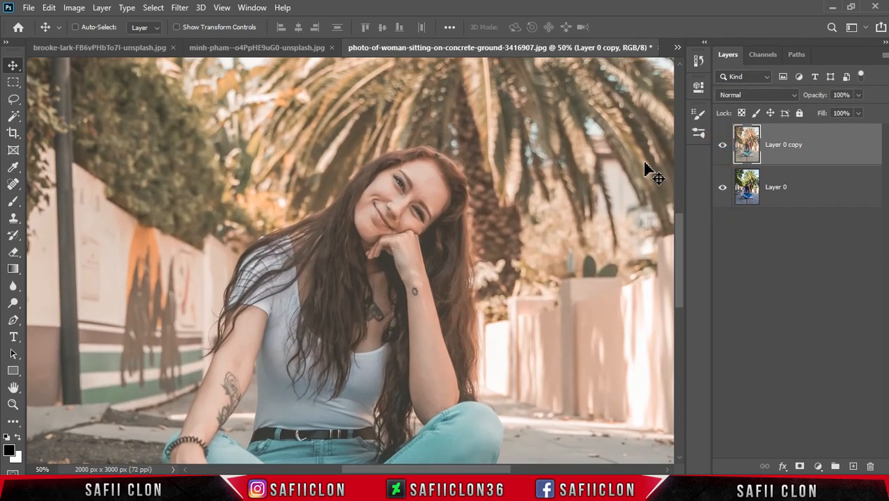
pyautogui.click(721, 148)
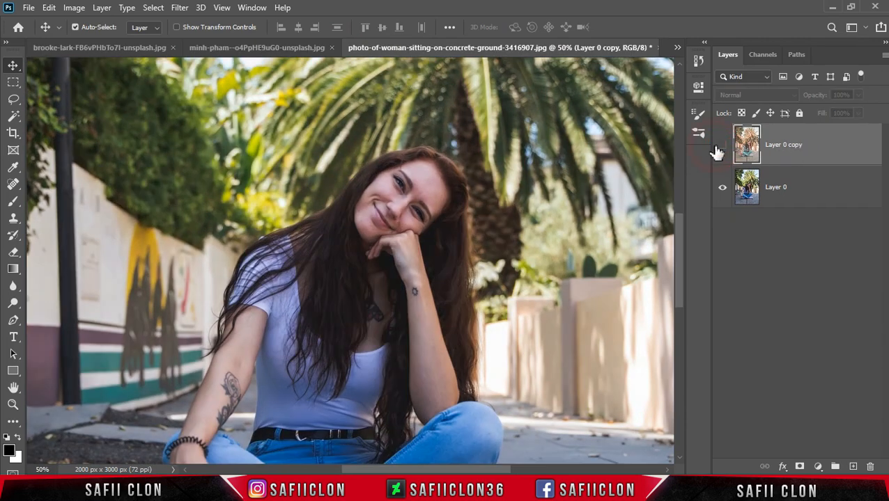
pyautogui.click(722, 146)
pyautogui.click(722, 146)
pyautogui.click(723, 146)
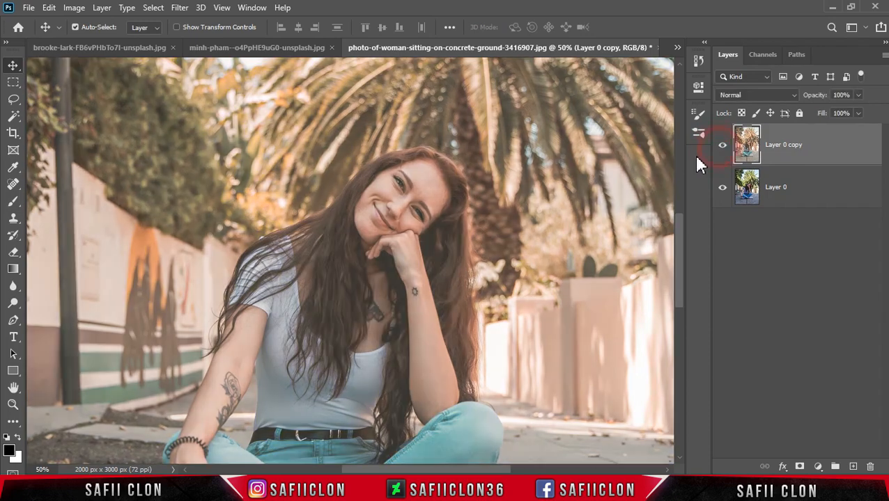
pyautogui.hotkey('ctrl', '-')
pyautogui.hotkey('ctrl', '-')
pyautogui.hotkey('ctrl', '-')
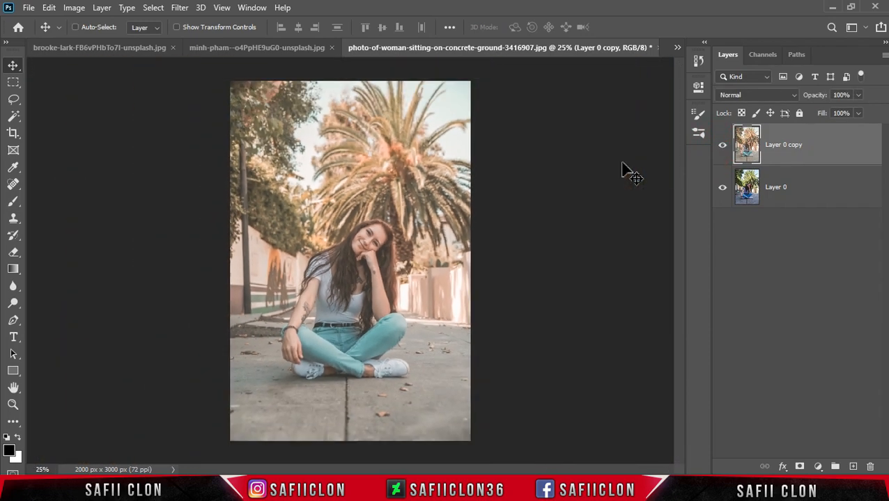
pyautogui.hotkey('ctrl', '+')
pyautogui.hotkey('ctrl', '-')
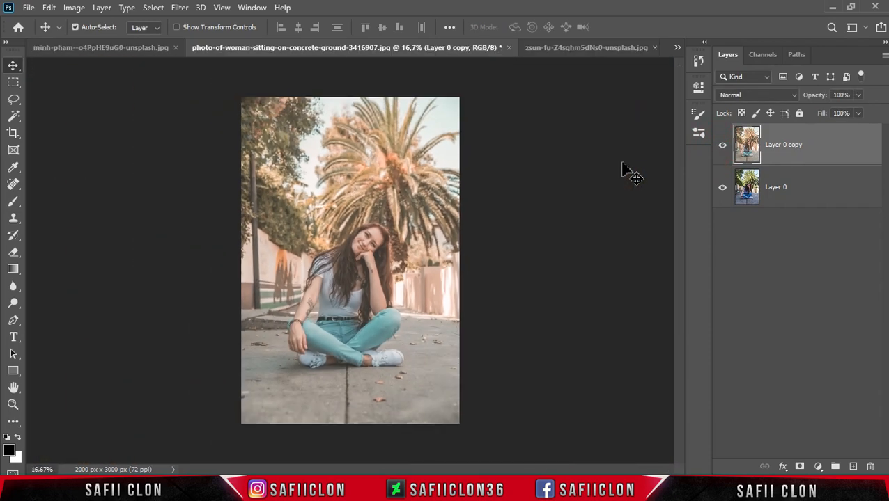
# Step: Switch to the beach swing photo and compare it with and without its edited Layer 0 copy
pyautogui.click(163, 47)
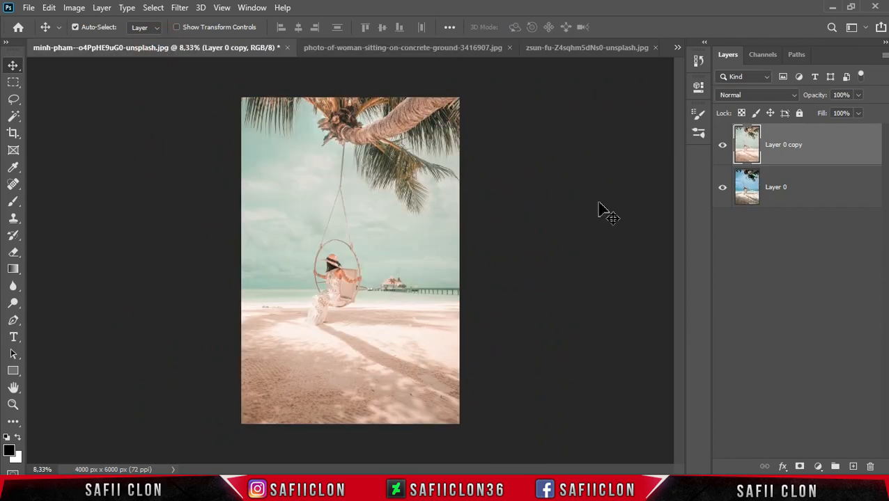
pyautogui.click(722, 145)
pyautogui.click(722, 144)
# Step: Return to the food photo, compare the CAMERA RAW layer against the ORIGINAL layer, and fit the whole picture in view
pyautogui.click(676, 48)
pyautogui.click(575, 53)
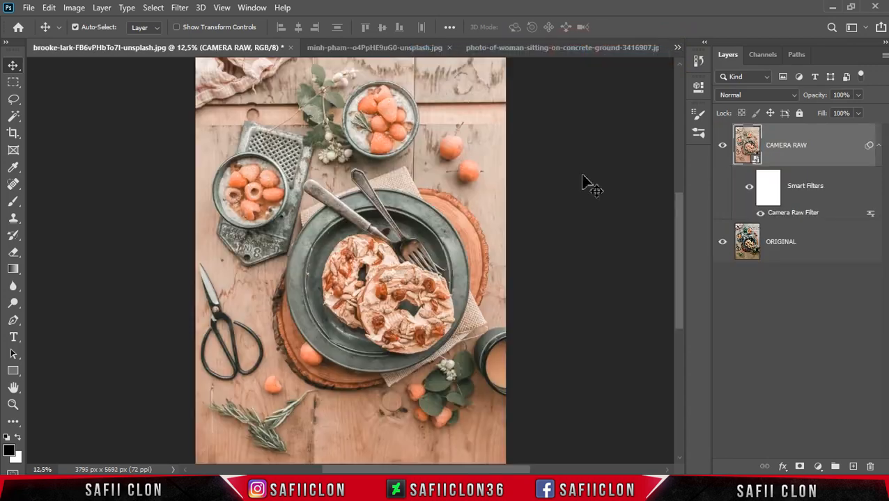
pyautogui.click(723, 147)
pyautogui.click(722, 148)
pyautogui.click(723, 147)
pyautogui.click(723, 148)
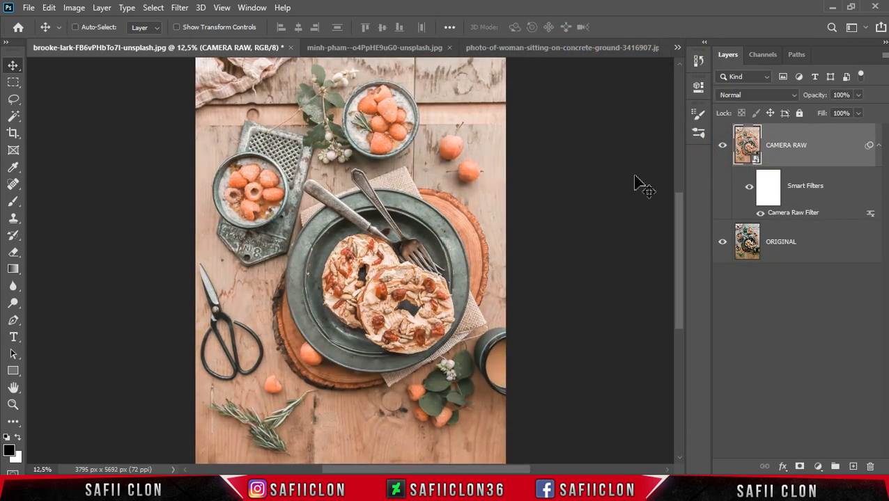
pyautogui.hotkey('ctrl', '-')
pyautogui.hotkey('ctrl', '-')
pyautogui.hotkey('ctrl', '+')
pyautogui.hotkey('ctrl', '+')
pyautogui.hotkey('ctrl', '-')
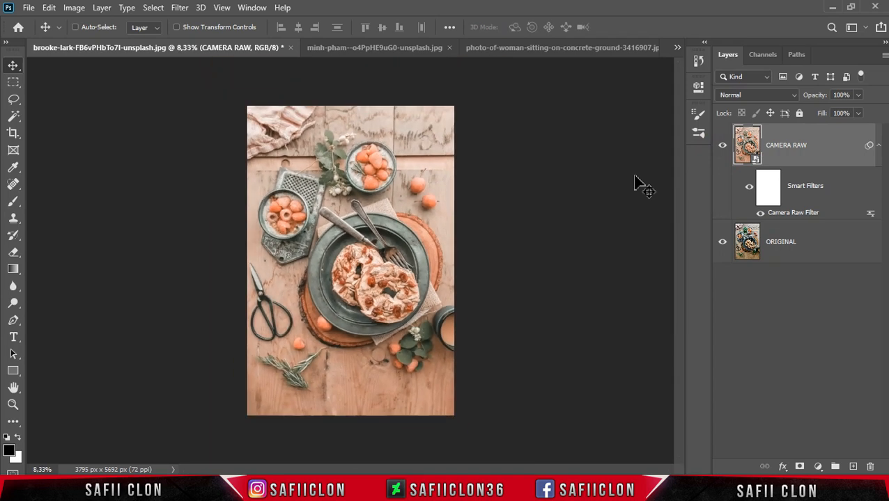